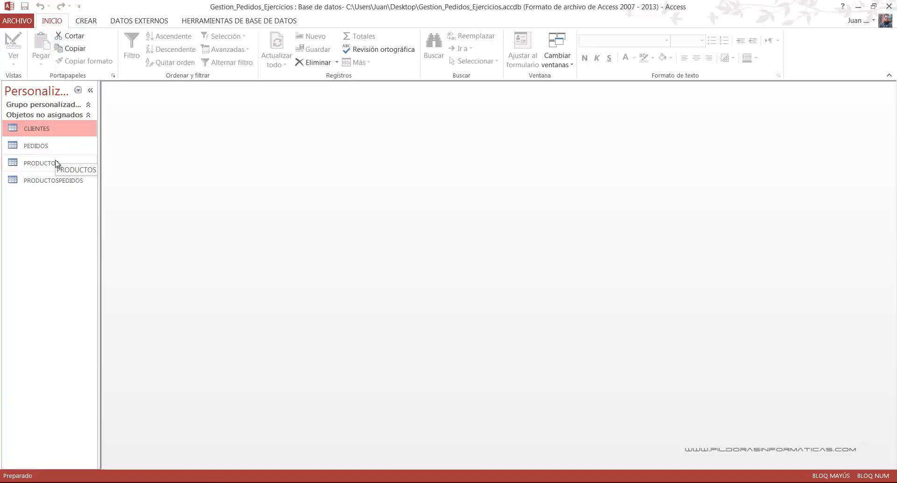
- Open the PRODUCTOSPEDIDOS table, review its order number, article code and units fields, and close it
left_click(67, 185)
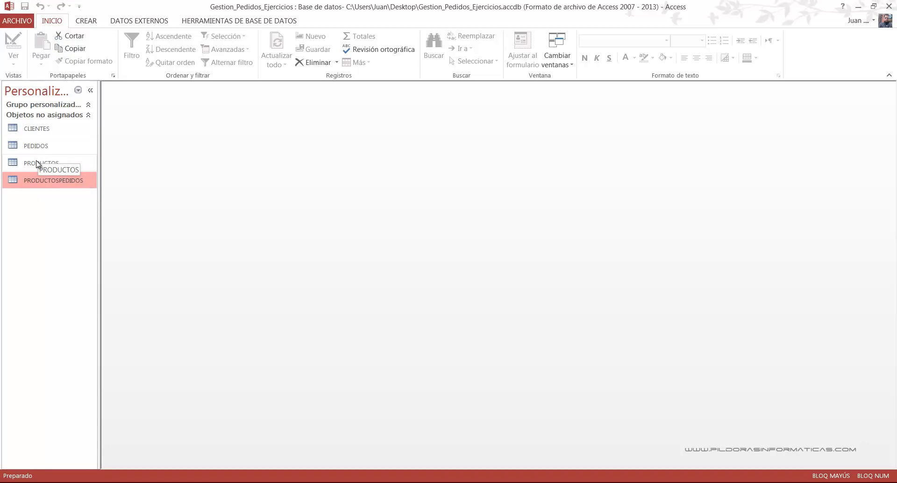
double_click(48, 181)
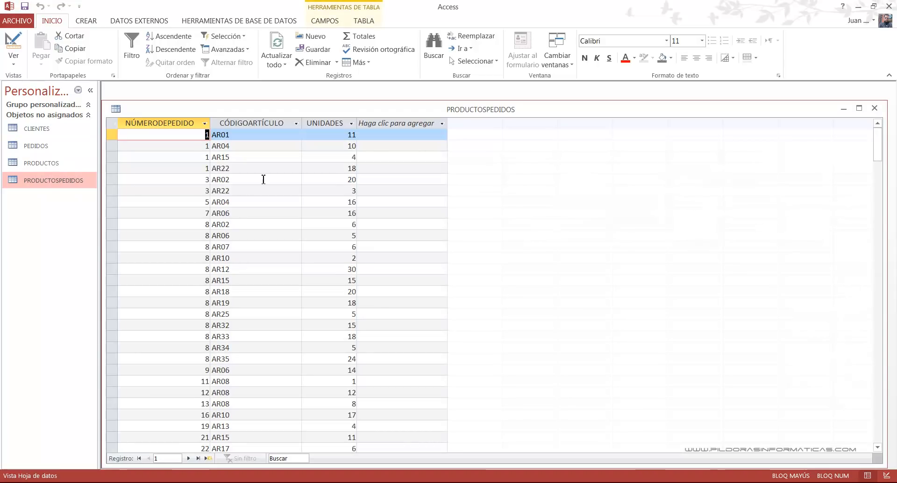
left_click(227, 136)
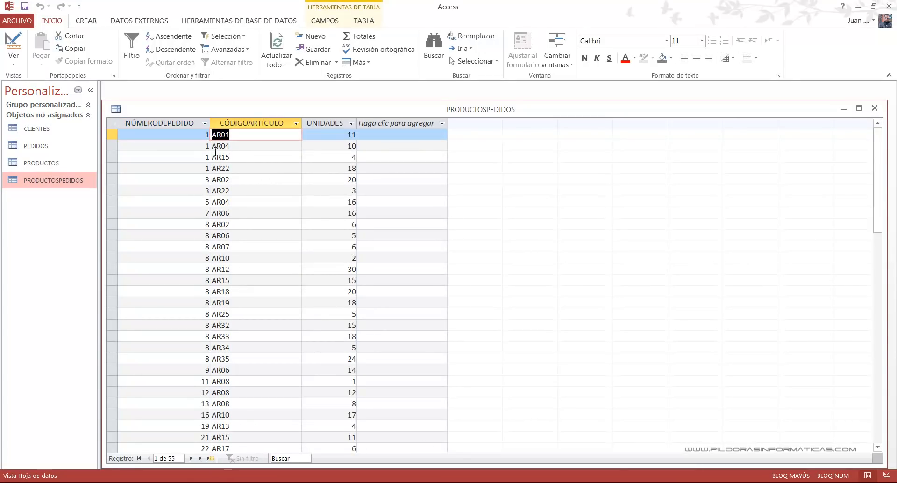
left_click(205, 135)
left_click_drag(348, 136, 356, 136)
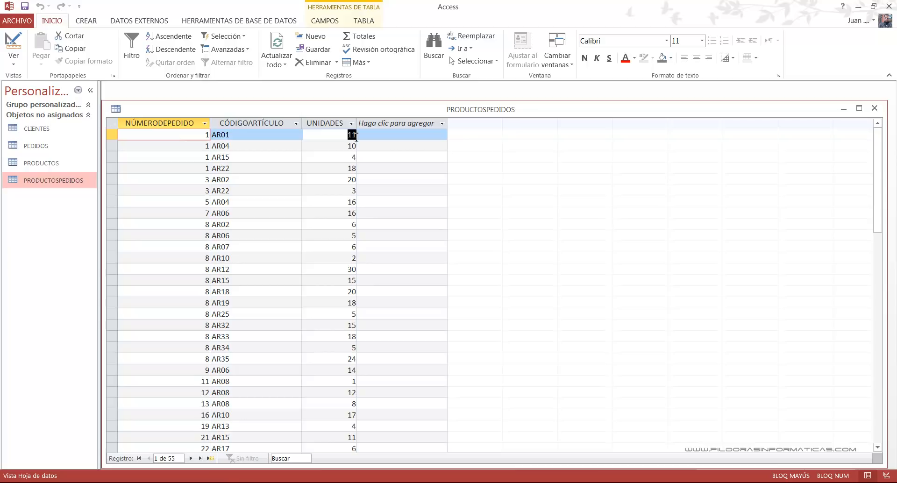
left_click(875, 109)
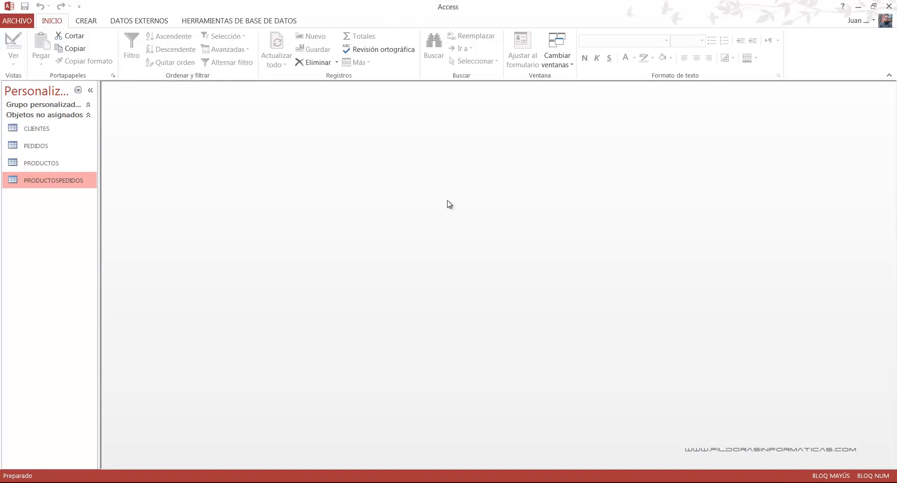
- Open the database relationships diagram and shift the PRODUCTOS table slightly downward in the layout
left_click(259, 21)
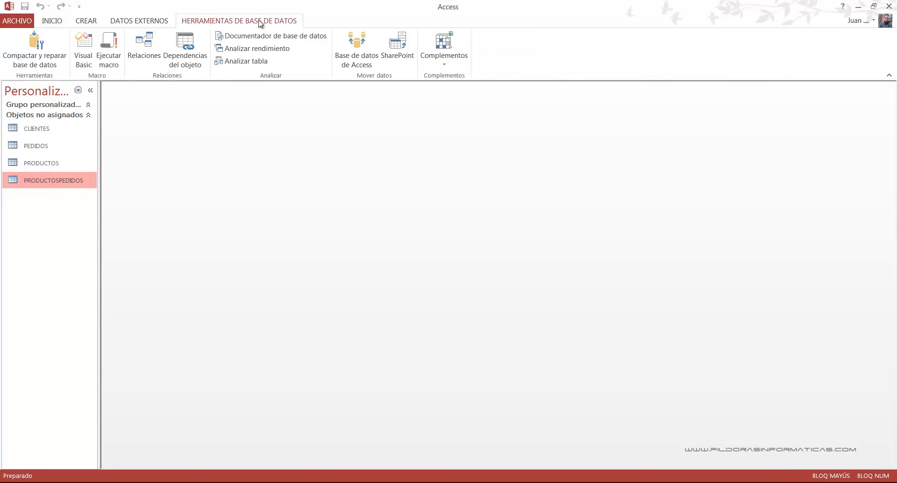
left_click(155, 58)
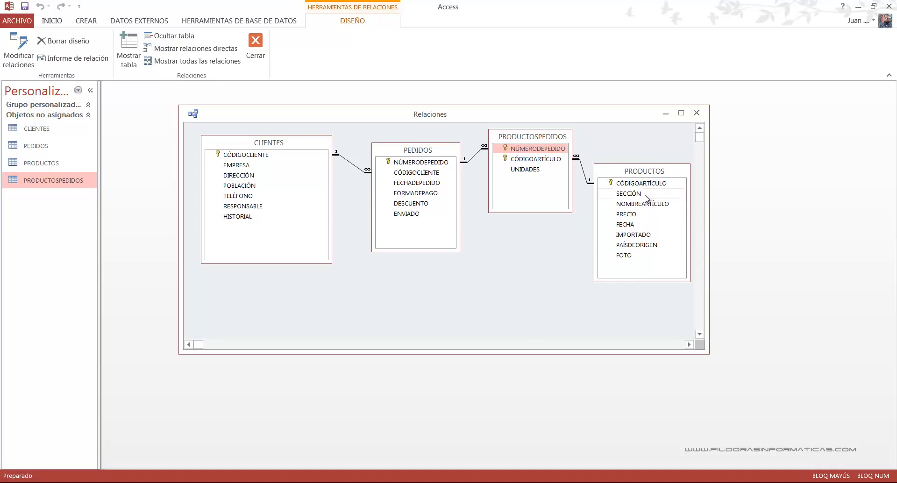
left_click_drag(647, 174, 646, 177)
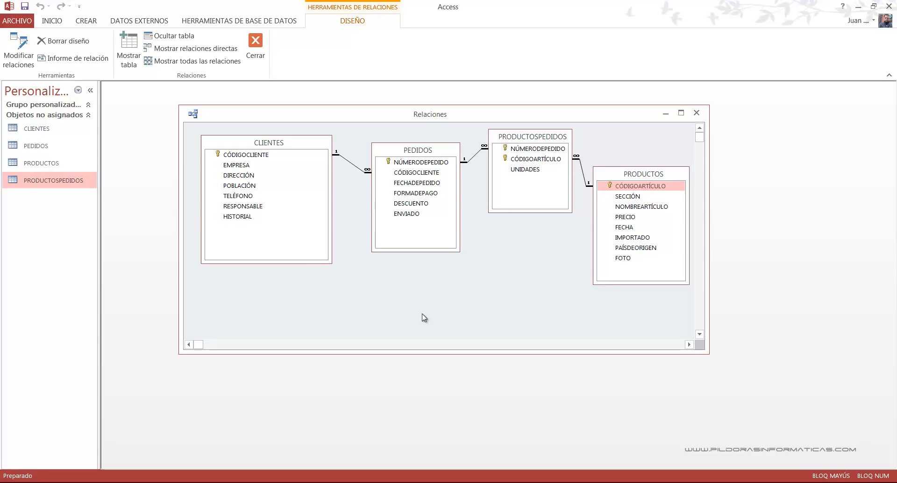
key("ctrl+2")
type("tin")
key("BackSpace")
key("BackSpace")
type("IN")
key("Escape")
key("Escape")
- Open the PRODUCTOS table, review the first record's fields from CÓDIGOARTÍCULO to PAÍSDEORIGEN, and close the table
double_click(45, 164)
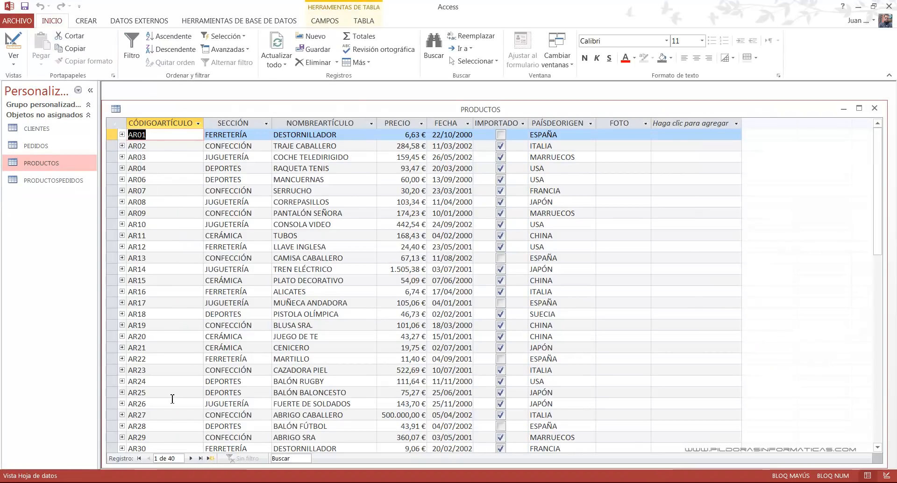
left_click(164, 135)
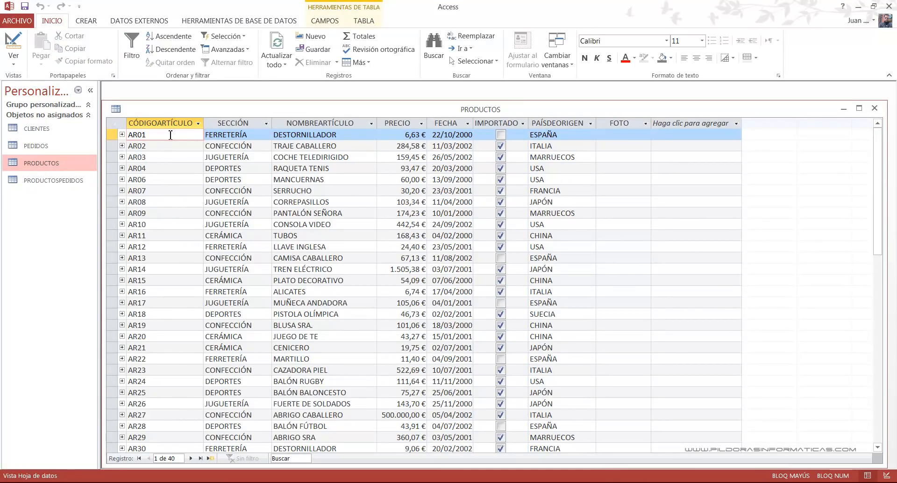
left_click(223, 135)
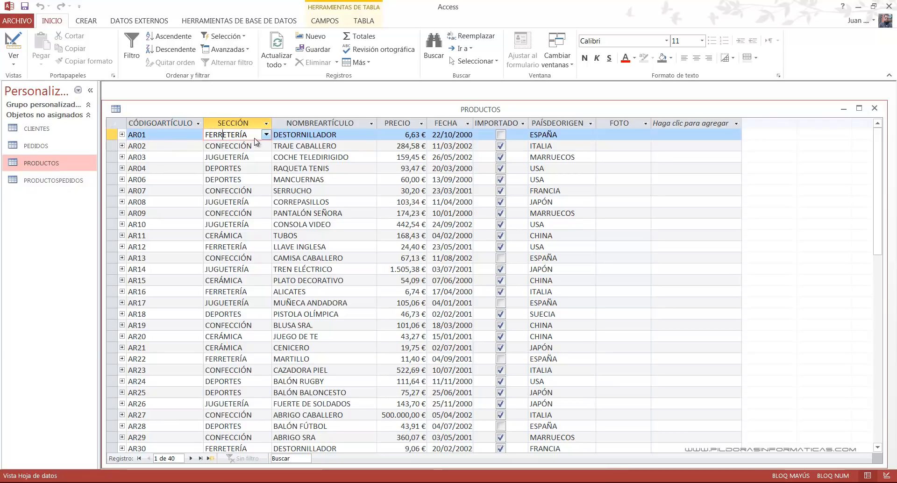
left_click(336, 135)
left_click(423, 135)
left_click(459, 135)
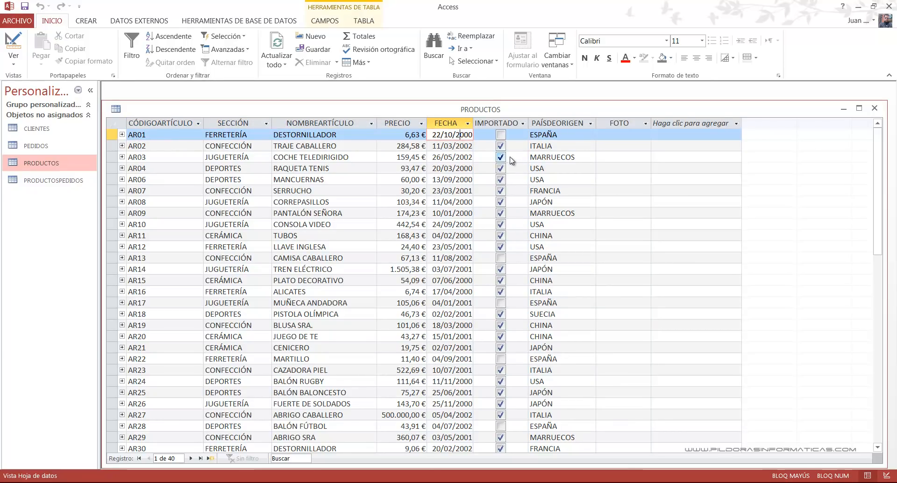
left_click(552, 135)
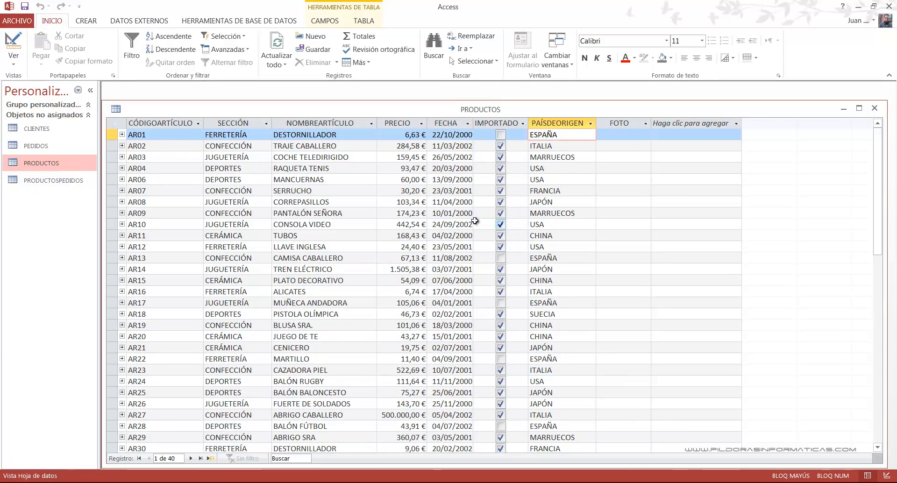
left_click(875, 108)
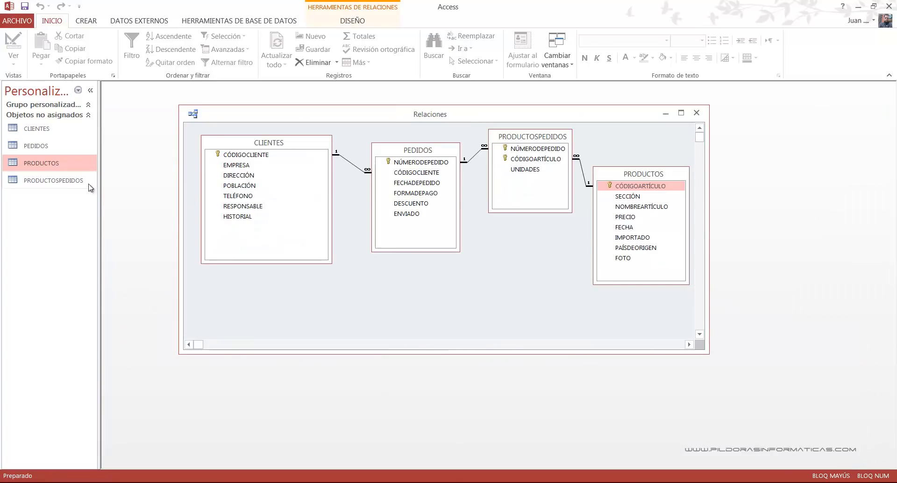
- Open the PRODUCTOSPEDIDOS table and examine the article codes and units belonging to order 1
double_click(61, 181)
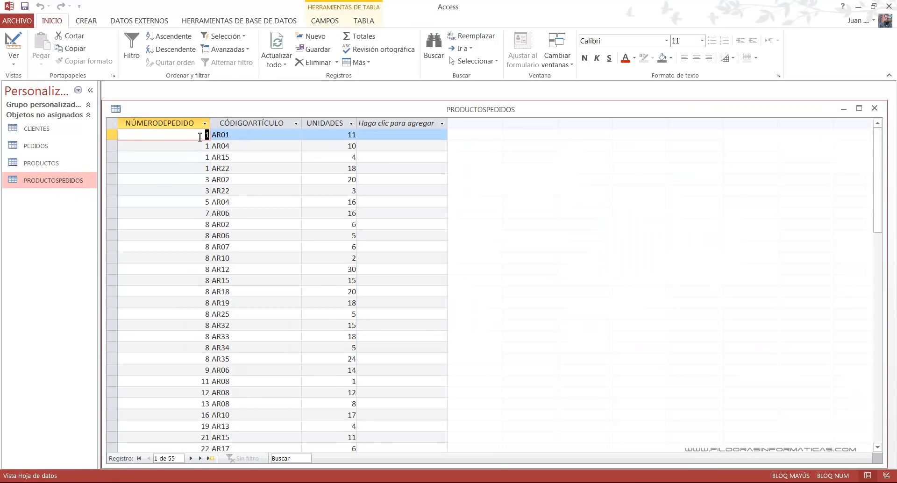
left_click(204, 146)
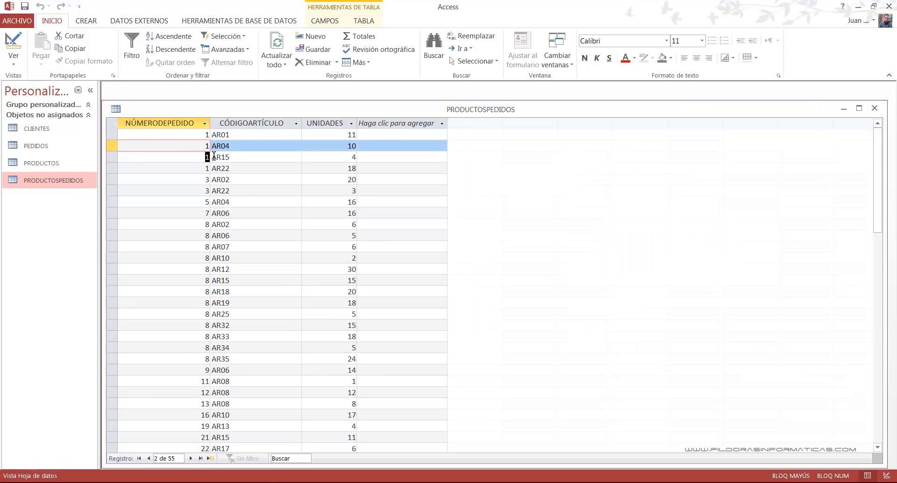
left_click(203, 157)
double_click(201, 168)
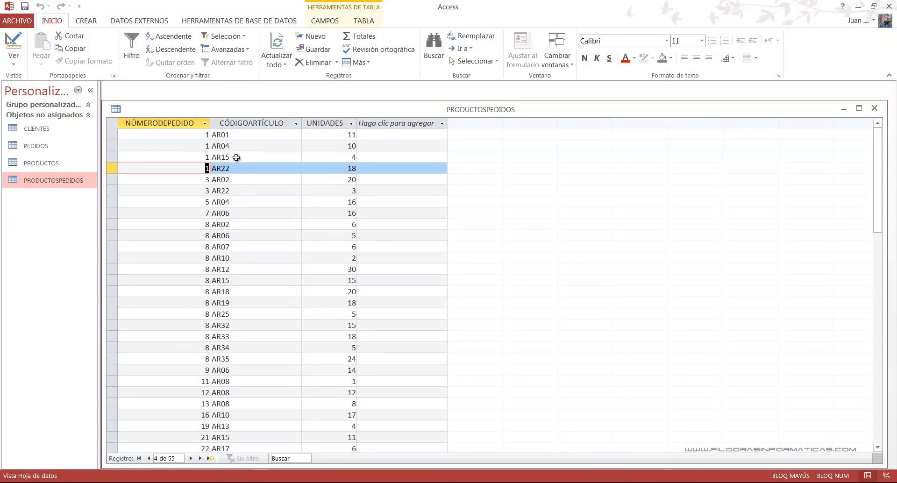
double_click(234, 135)
left_click(208, 145)
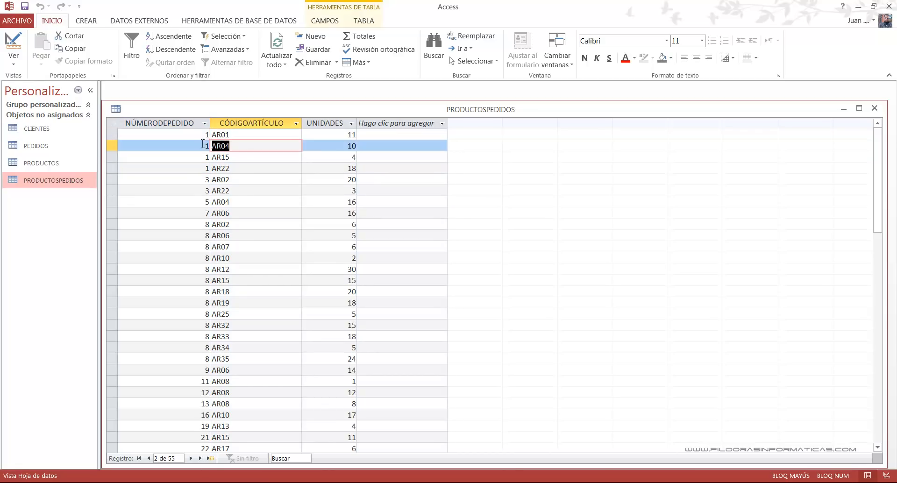
left_click(240, 158)
left_click(349, 135)
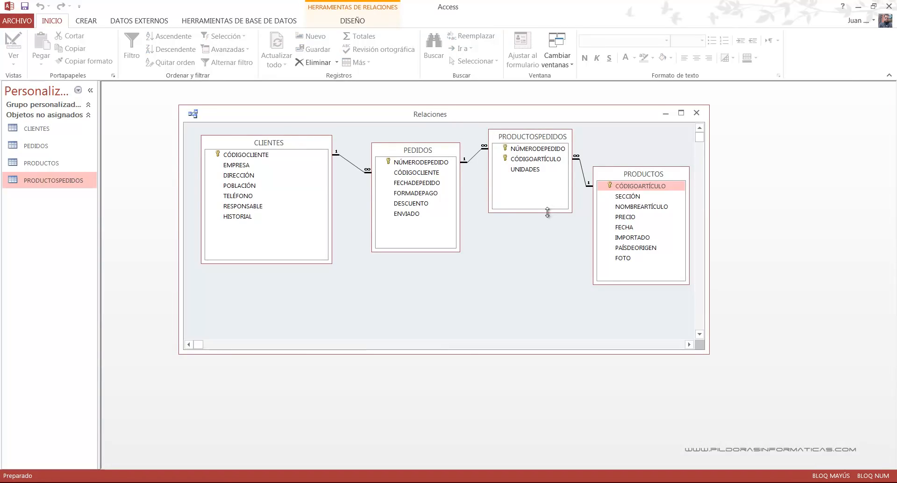
- Open the PRODUCTOS table and examine its NOMBREARTÍCULO and PRECIO columns
double_click(65, 164)
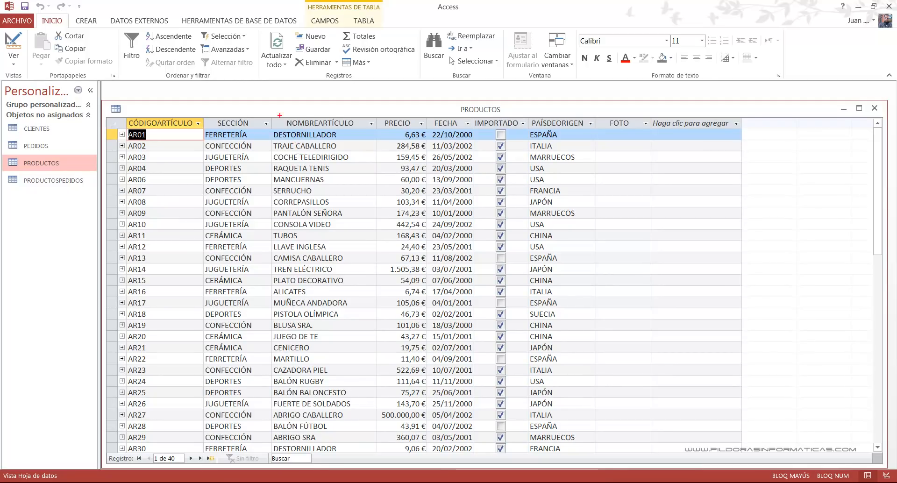
mouse_move(271, 113)
left_mouse_down()
mouse_move(307, 136)
mouse_move(427, 131)
left_mouse_up()
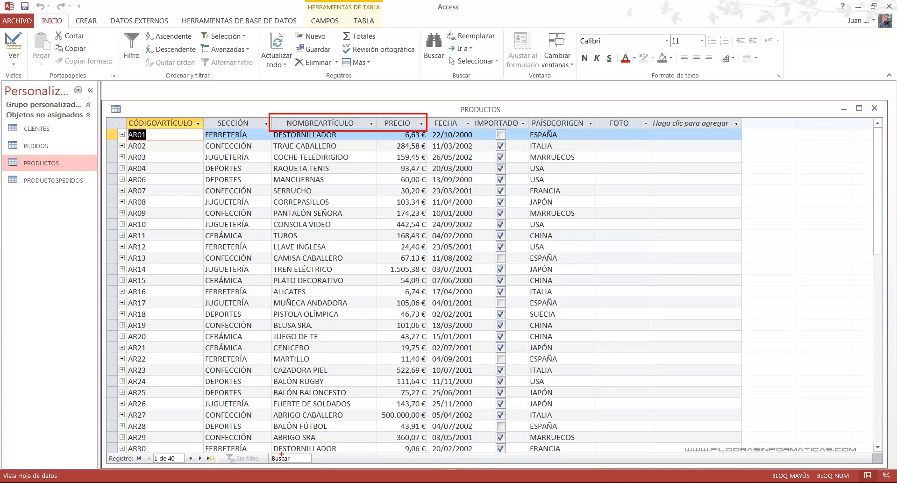
key("Escape")
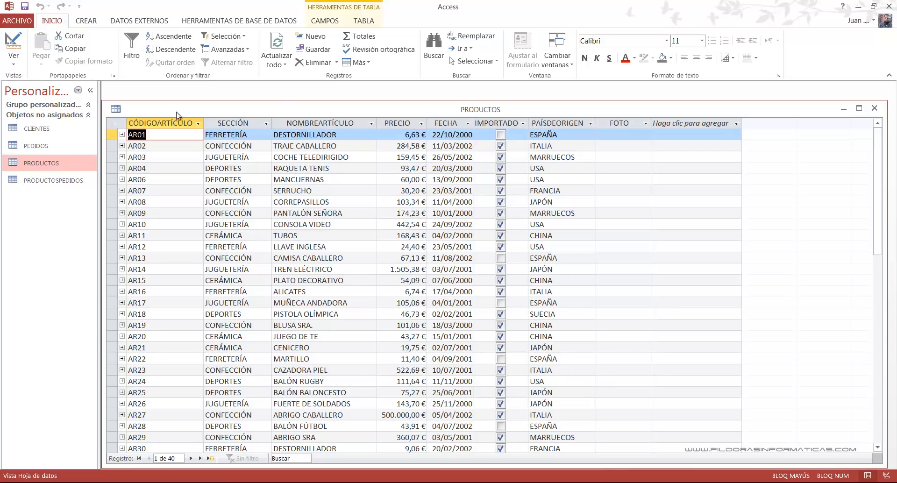
key("ctrl+2")
left_click_drag(68, 160, 107, 93)
left_click_drag(276, 113, 423, 112)
left_click_drag(67, 189, 95, 263)
key("Escape")
- Open PRODUCTOSPEDIDOS alongside PRODUCTOS and examine the UNIDADES values down the records
double_click(53, 181)
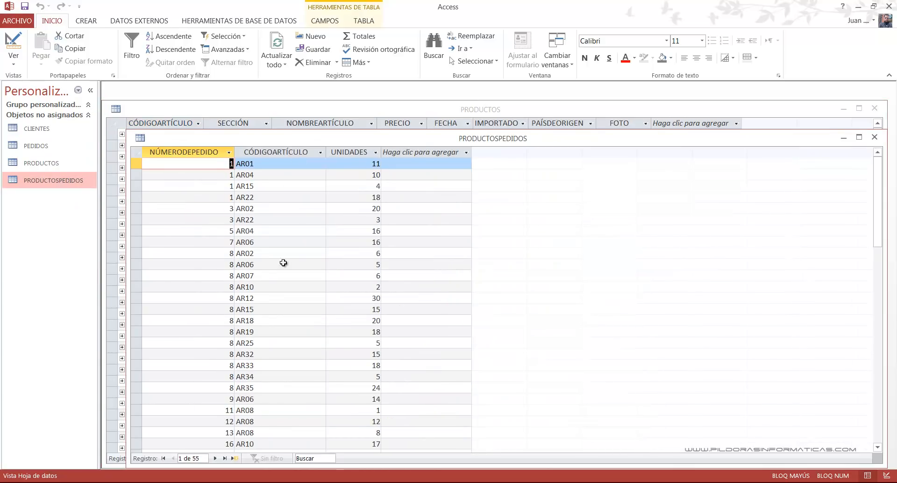
key("ctrl+2")
left_click_drag(324, 292, 389, 306)
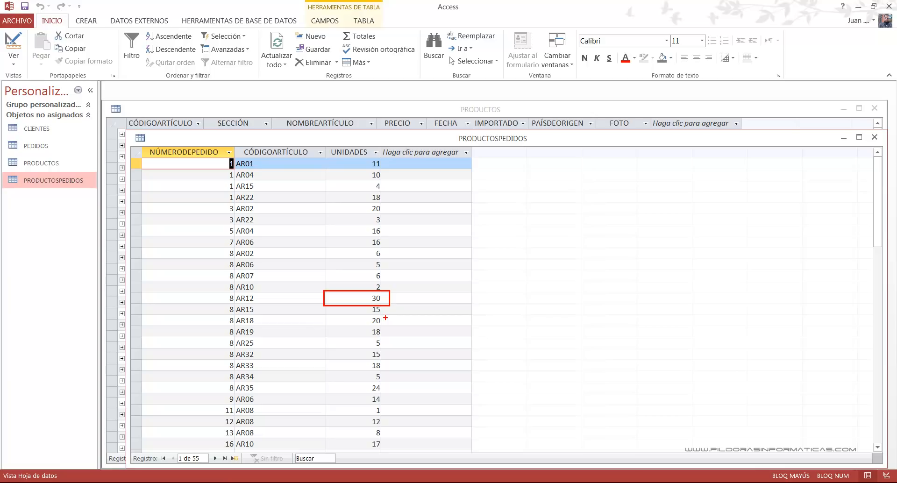
left_click_drag(396, 299, 466, 265)
key("Escape")
scroll(363, 275, "down", 6)
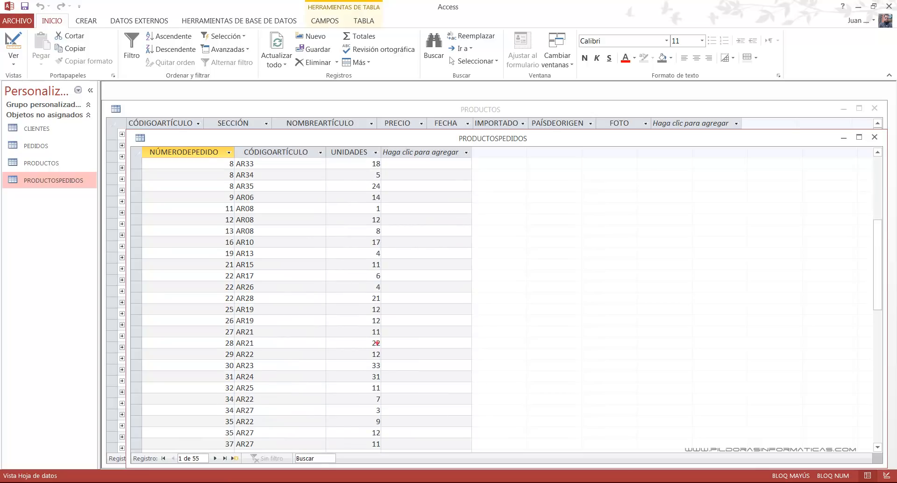
left_click_drag(327, 358, 381, 380)
key("Escape")
- Close both tables and the relationships diagram, saving the diagram's layout changes
left_click(874, 138)
left_click(875, 108)
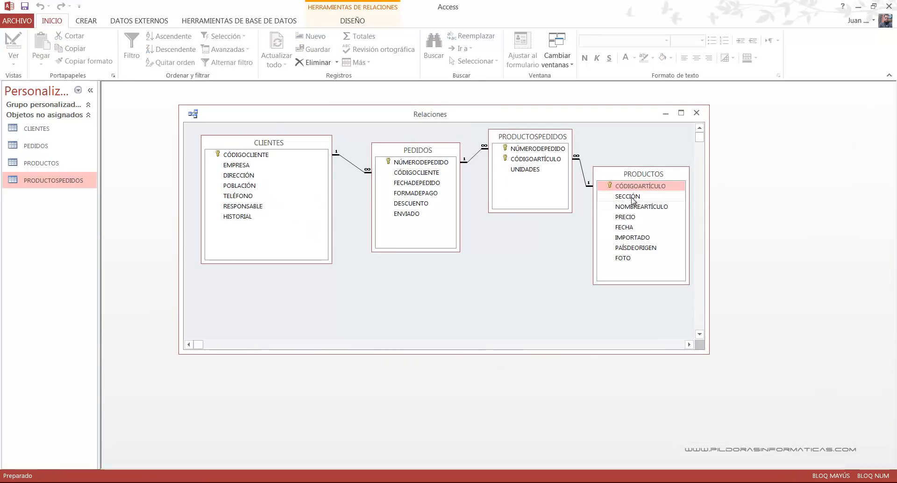
left_click(697, 114)
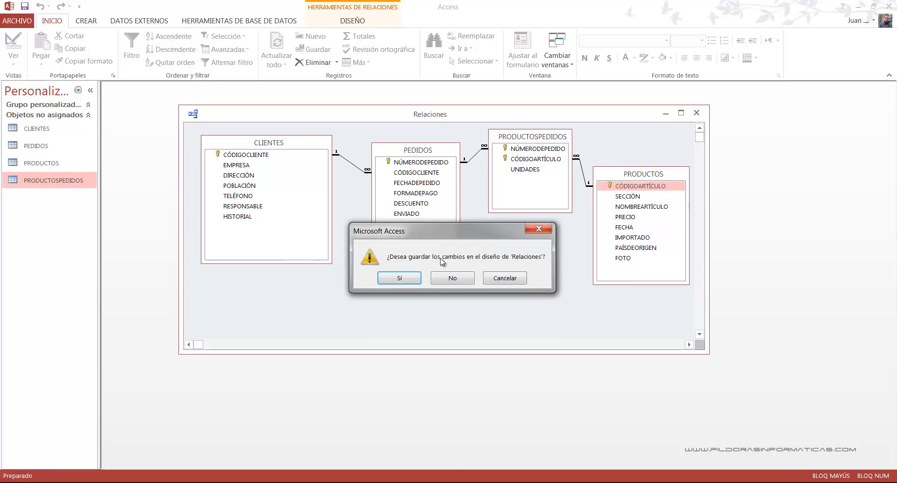
left_click(408, 277)
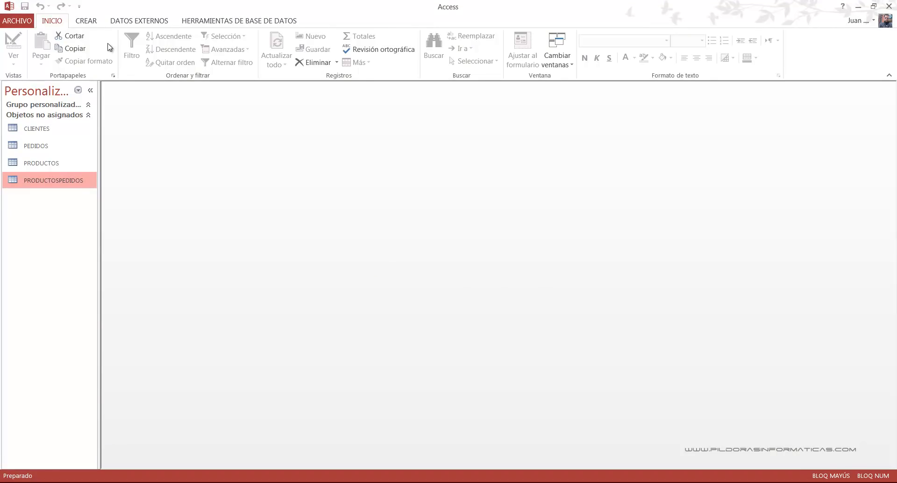
- Create a blank query in design view without adding any tables and switch it to SQL view
left_click(97, 24)
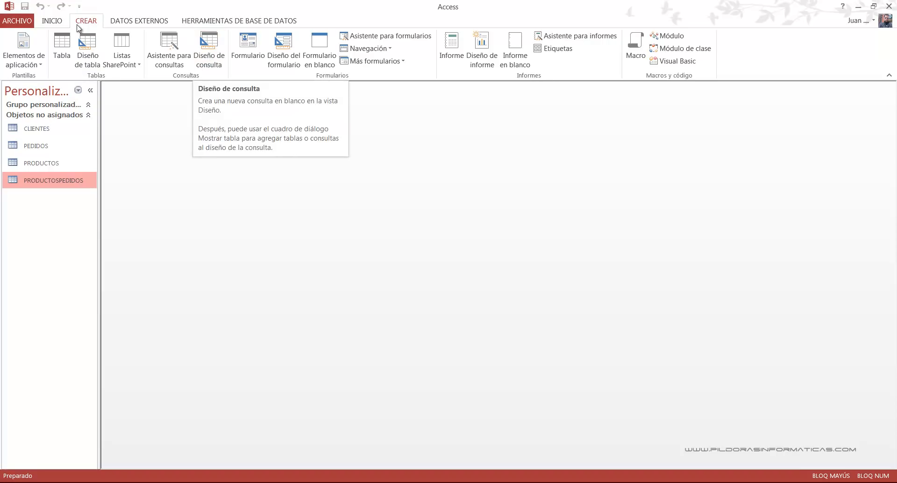
left_click(208, 53)
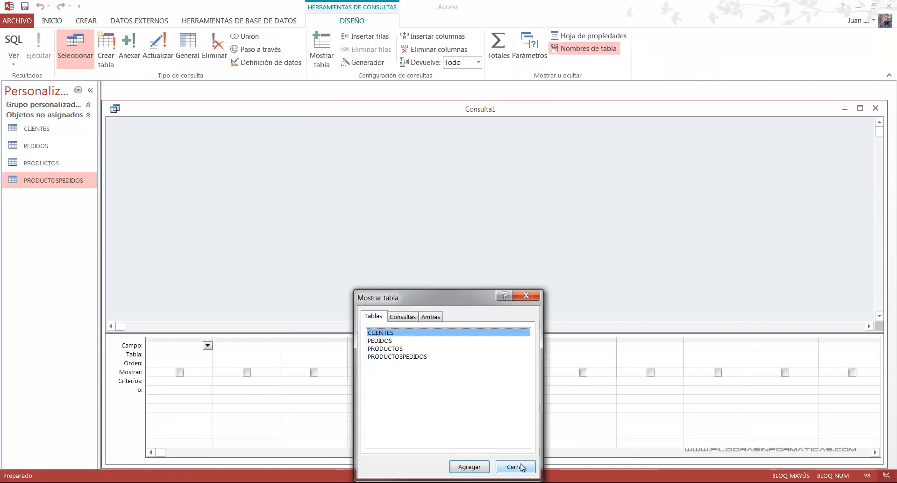
left_click_drag(444, 298, 424, 133)
left_click(496, 303)
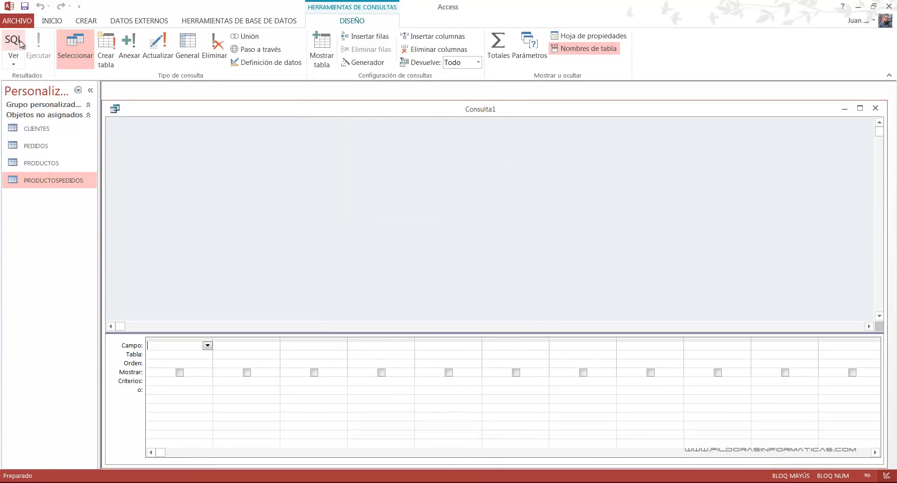
left_click(14, 63)
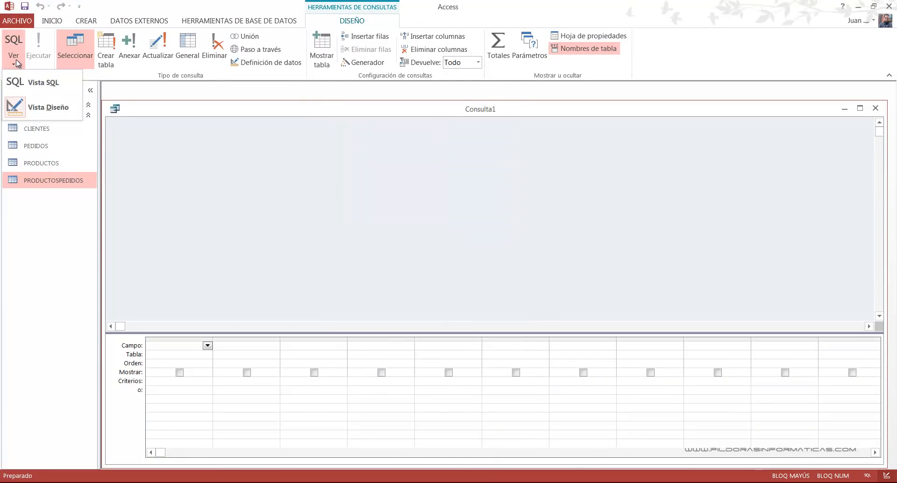
left_click(42, 83)
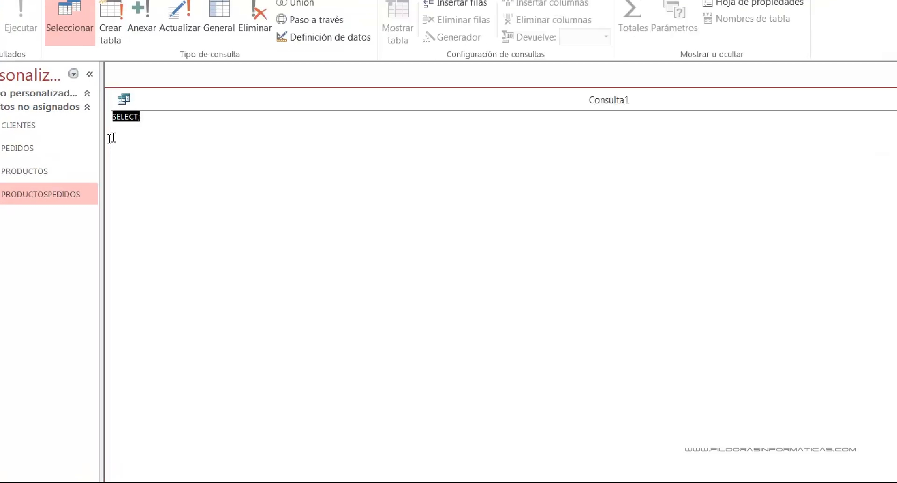
- Start the SQL statement with SELECT NOMBREARTÍCULO, PRECIO FROM PRODUCTOS, removing the default semicolon
left_click(199, 115)
key("BackSpace")
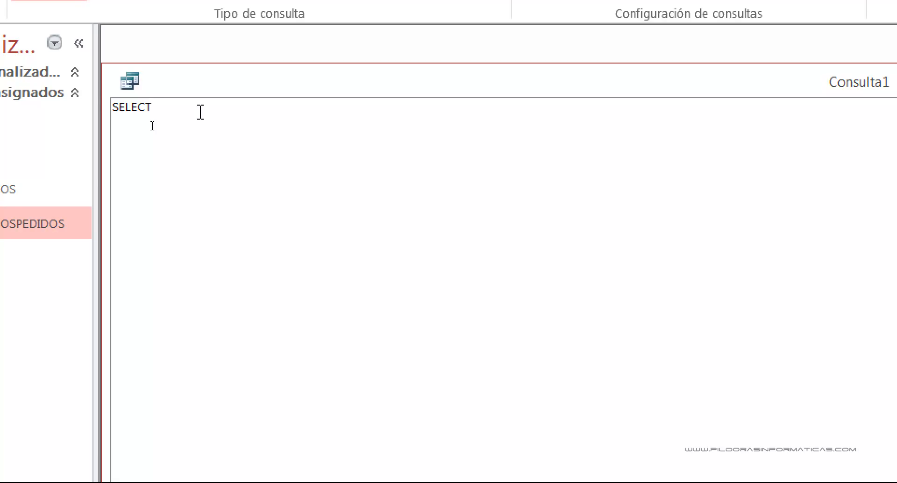
type("NOMBREAR")
type("TI")
type("CULO")
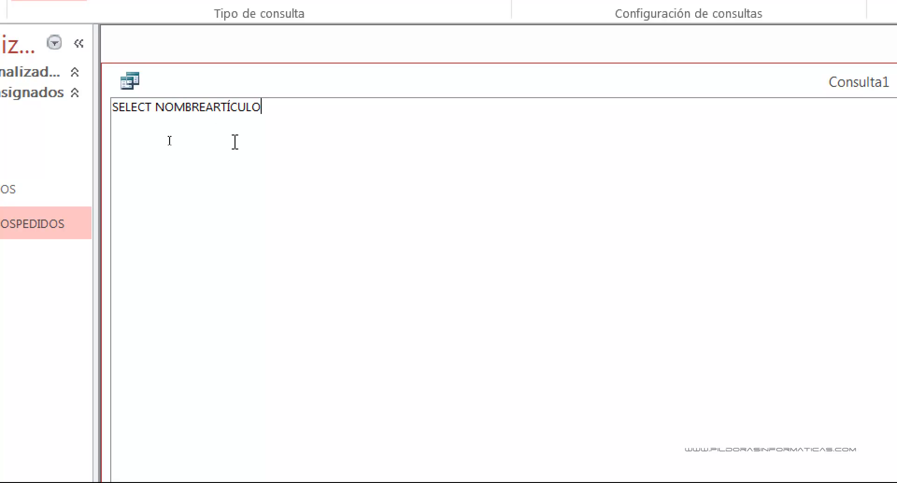
type(", PRECIO FROM ")
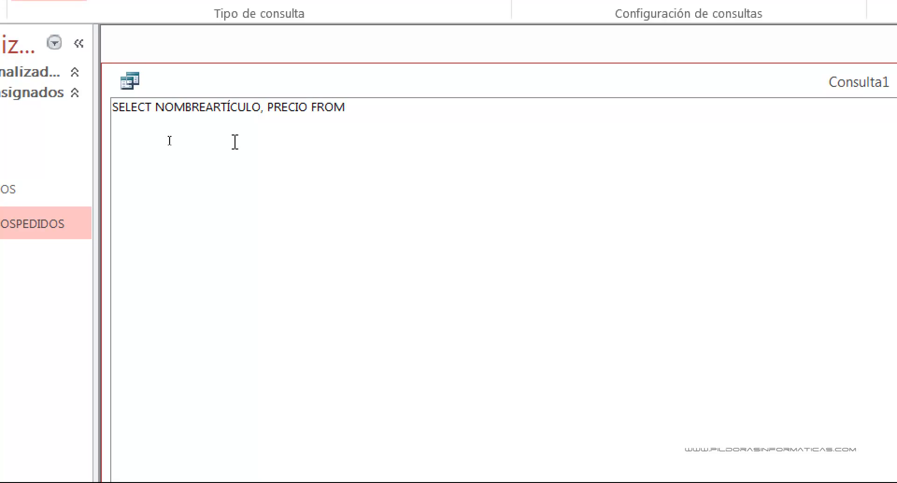
type("PRODCUTOS")
key("BackSpace")
key("BackSpace")
key("BackSpace")
key("BackSpace")
key("BackSpace")
type("UCTOS")
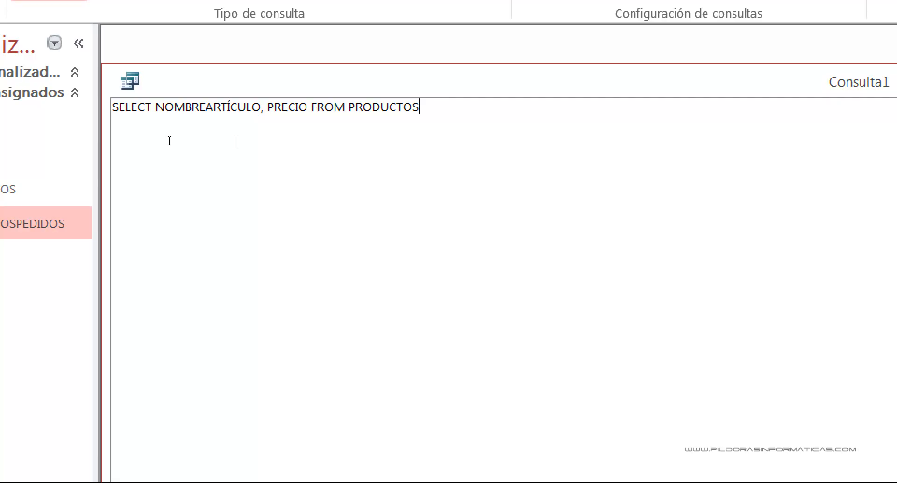
- Add the filter WHERE CÓDIGOARTÍCULO IN with an opening parenthesis after the PRODUCTOS table name
type("WHERE")
type("CÓ")
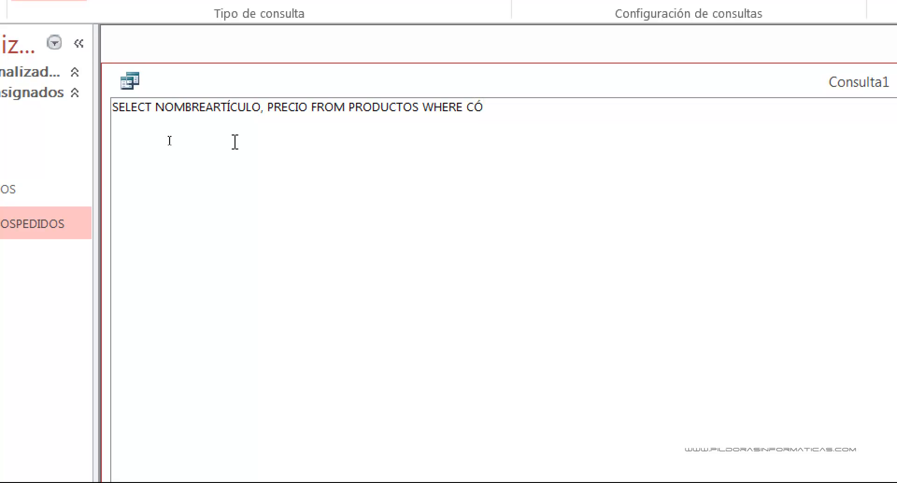
type("DIGOARTÍ")
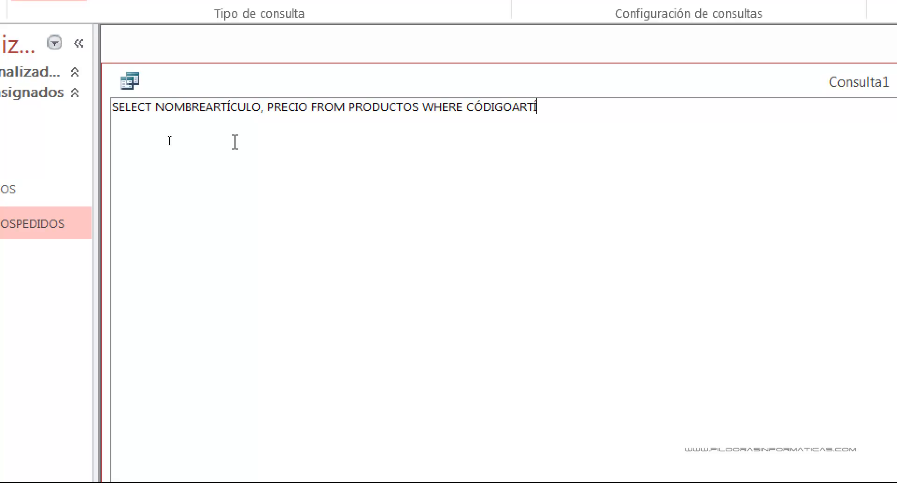
type("CULO IN (")
- Write the subquery SELECT CÓDIGOARTÍCULO FROM PRODUCTOSPEDIDOS inside the IN parenthesis
type("SELECT ")
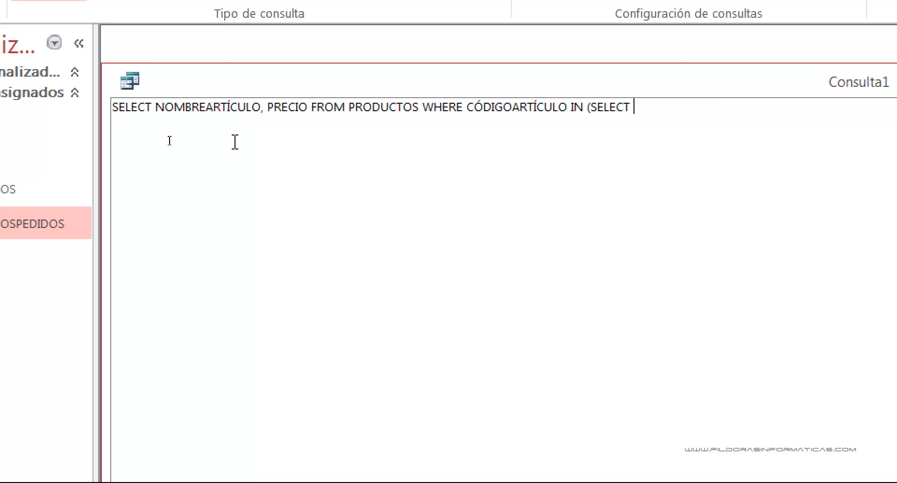
type("CÓDIGOARTÍCULO")
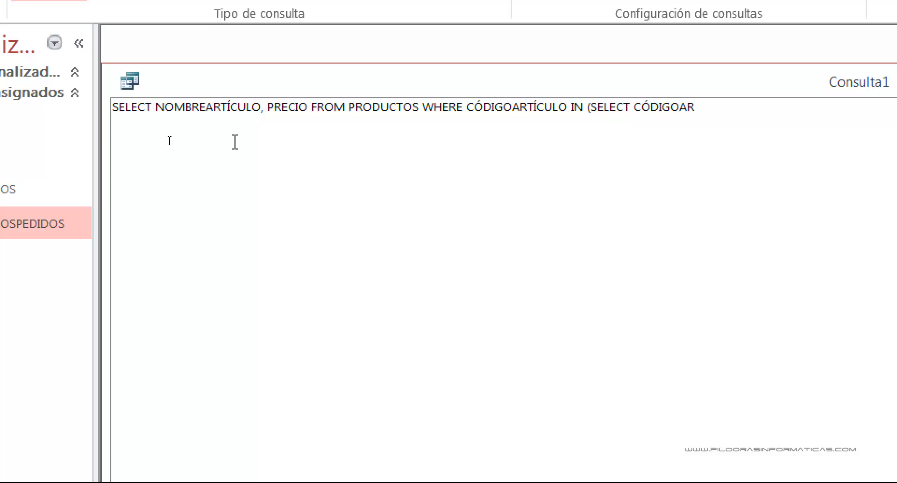
type(" FROM PRO")
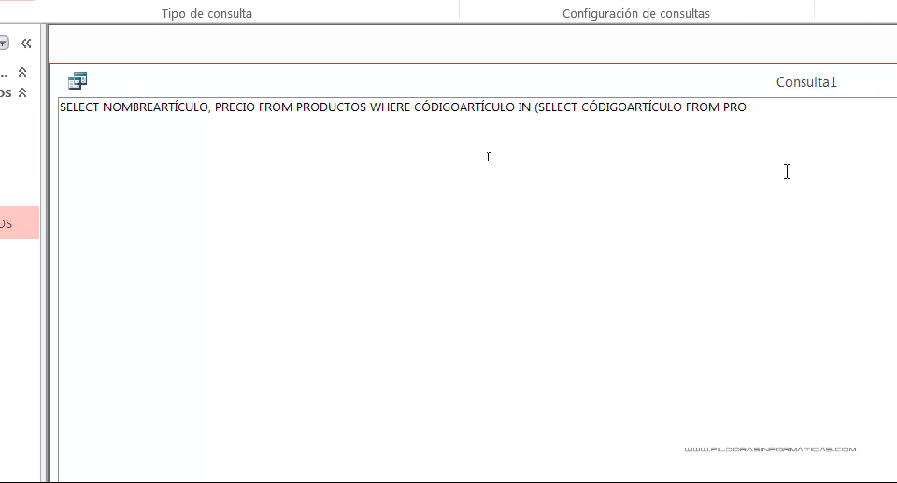
key("BackSpace")
type("ODUCTOSPEDIDOS")
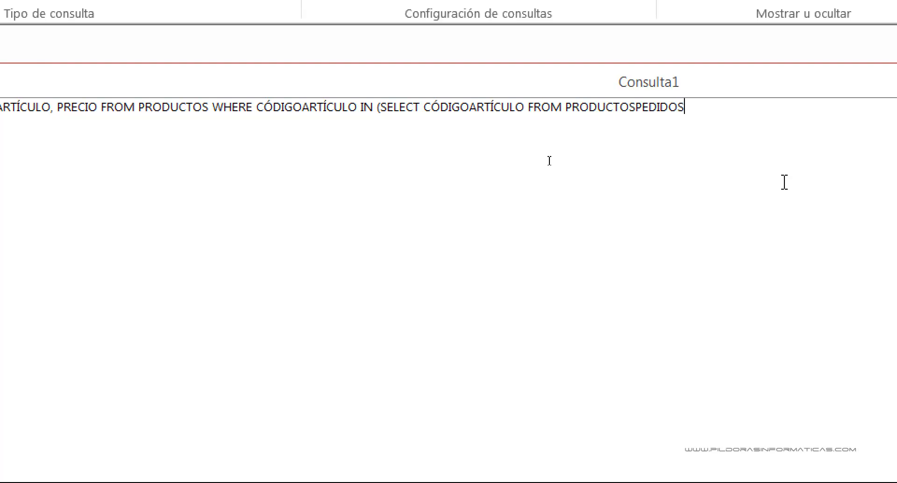
type(" WHERE")
type(" UNIDADES")
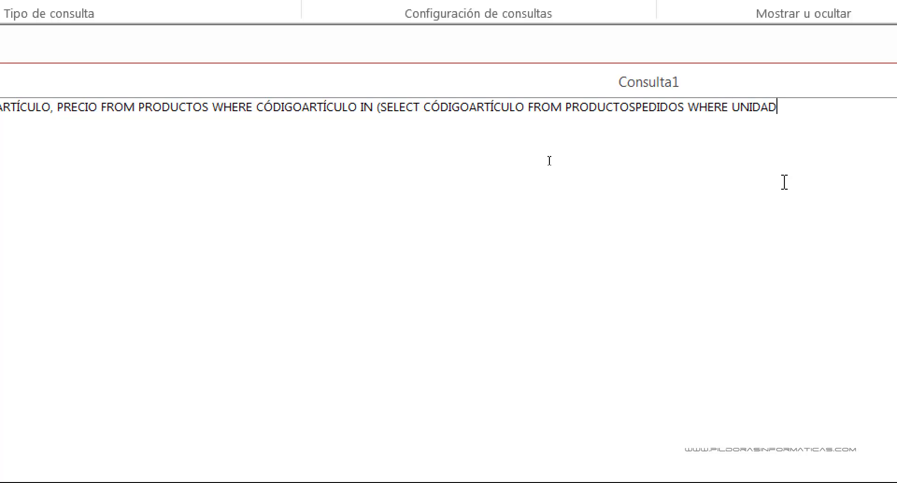
type(">20)")
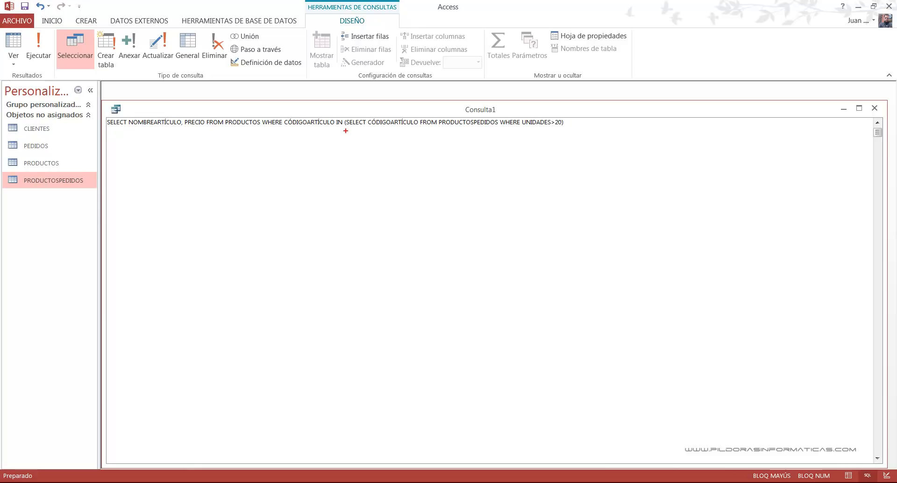
left_click_drag(345, 131, 568, 130)
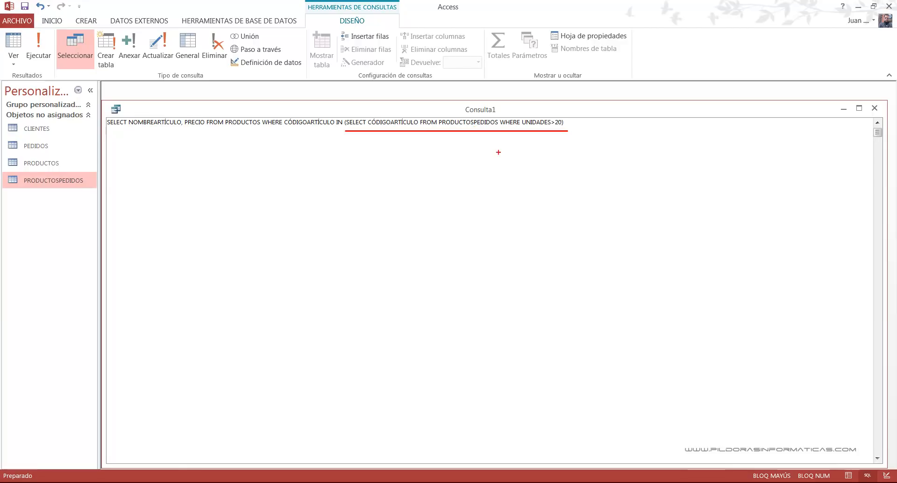
left_click_drag(397, 125, 412, 162)
mouse_move(469, 154)
left_mouse_down()
mouse_move(485, 178)
mouse_move(498, 357)
left_mouse_up()
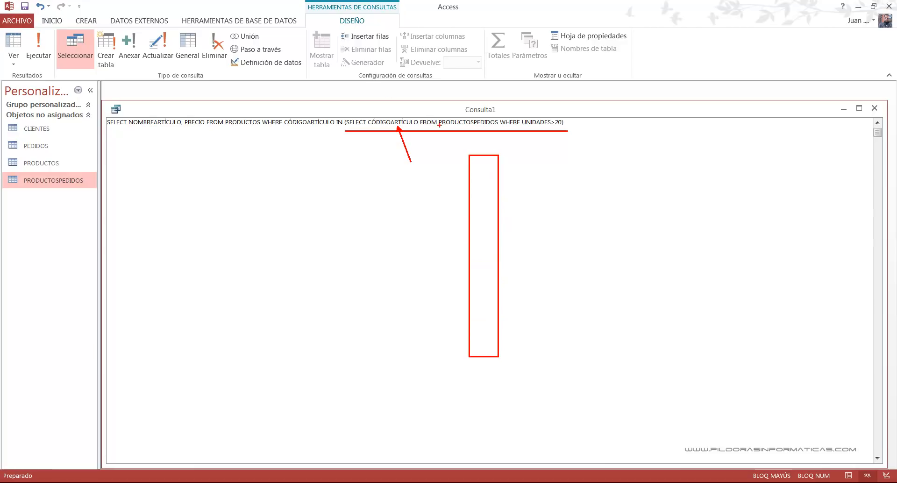
left_click_drag(403, 115, 420, 89)
left_click_drag(461, 128, 440, 151)
- Open PRODUCTOSPEDIDOS, examine the CÓDIGOARTÍCULO values of records with more than 20 UNIDADES, and close the table
double_click(57, 180)
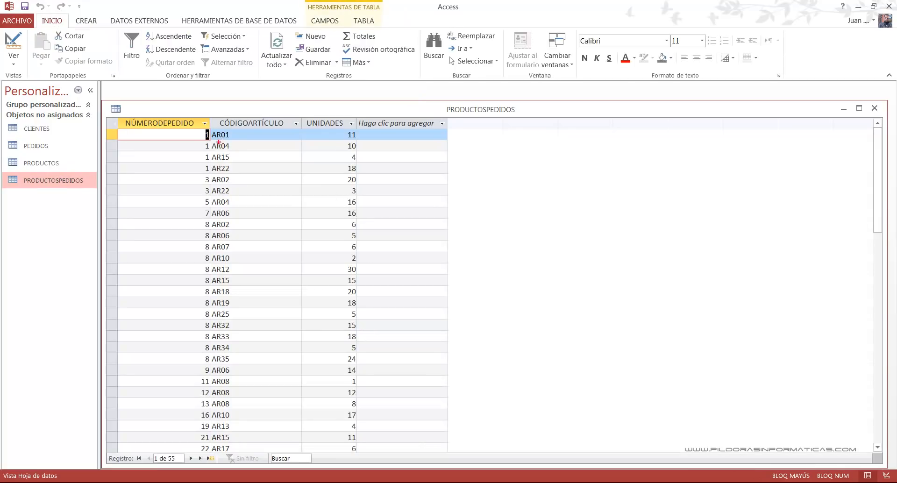
mouse_move(209, 117)
left_mouse_down()
mouse_move(279, 266)
mouse_move(302, 412)
left_mouse_up()
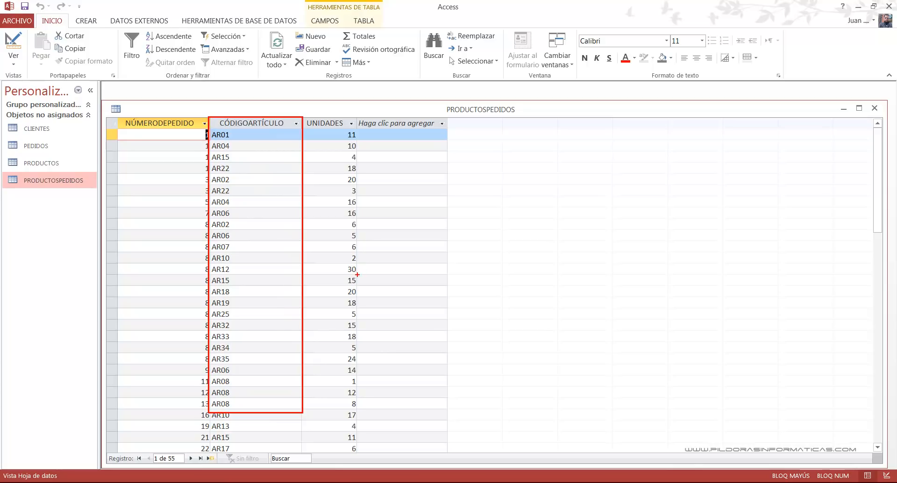
left_click_drag(303, 262, 356, 274)
left_click_drag(210, 265, 262, 276)
key("Escape")
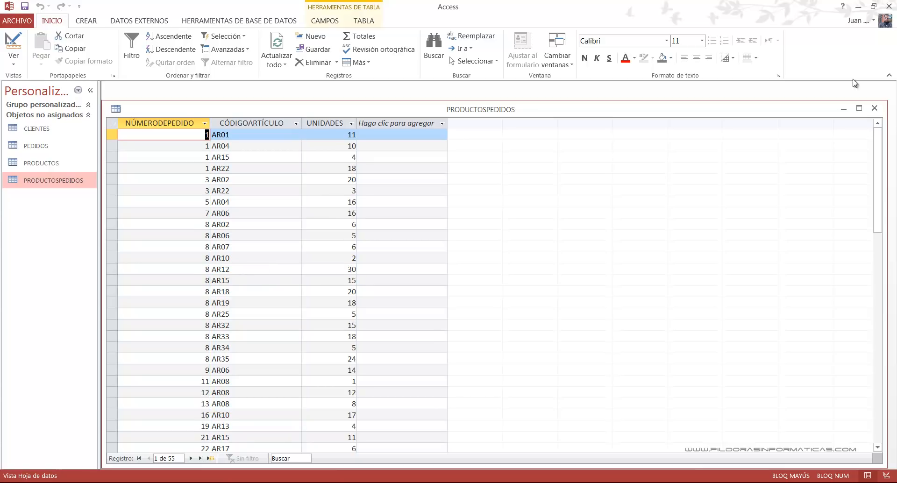
left_click(875, 108)
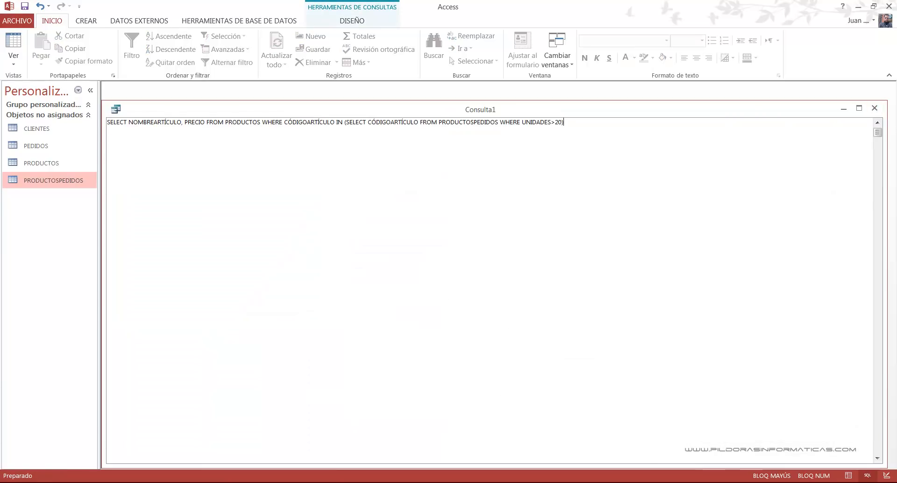
mouse_move(449, 146)
left_mouse_down()
mouse_move(494, 314)
mouse_move(485, 346)
left_mouse_up()
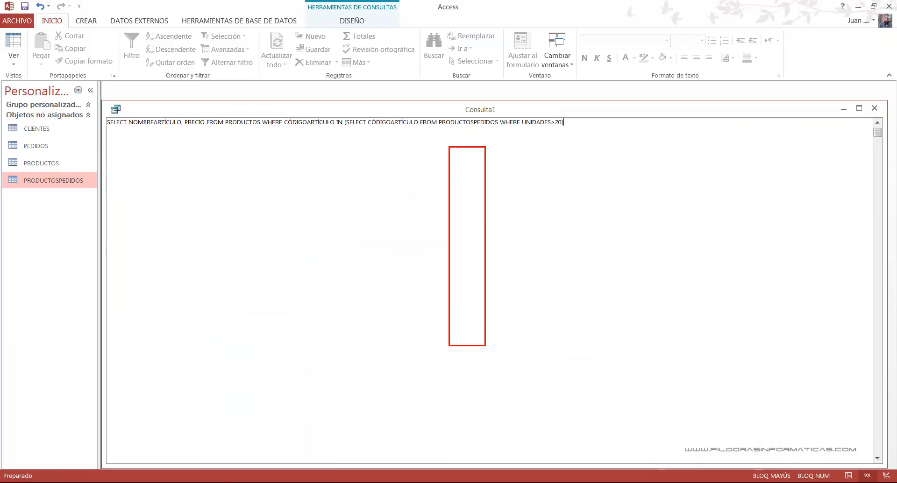
left_click_drag(457, 162, 478, 161)
left_click_drag(460, 212, 480, 211)
left_click_drag(461, 254, 479, 256)
left_click_drag(463, 297, 476, 297)
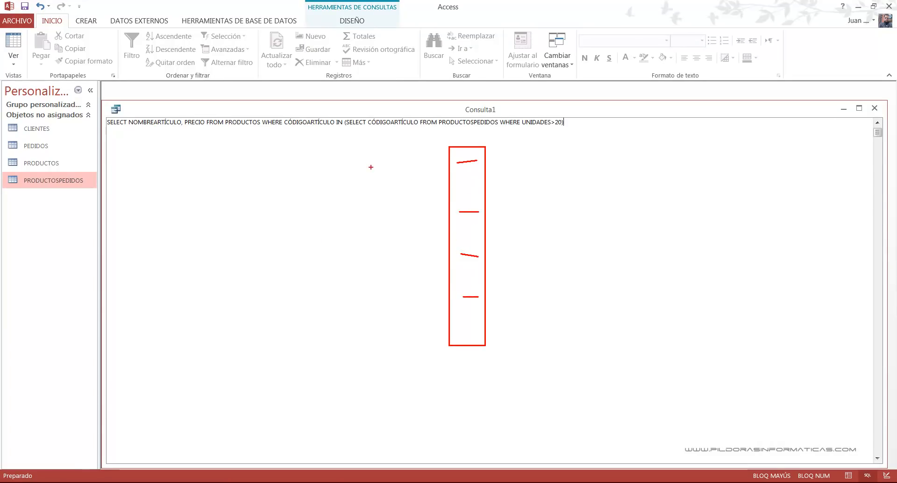
mouse_move(440, 228)
left_mouse_down()
mouse_move(394, 228)
mouse_move(314, 189)
mouse_move(247, 134)
mouse_move(267, 132)
left_mouse_up()
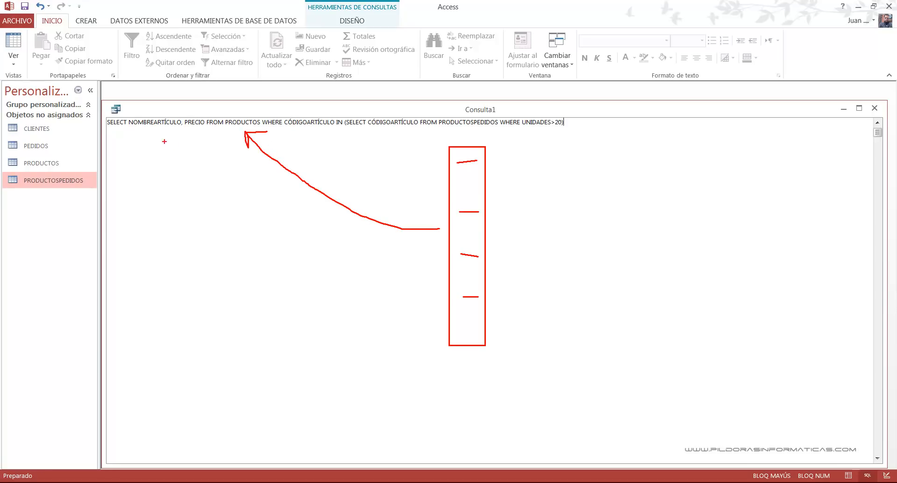
left_click_drag(131, 132, 173, 132)
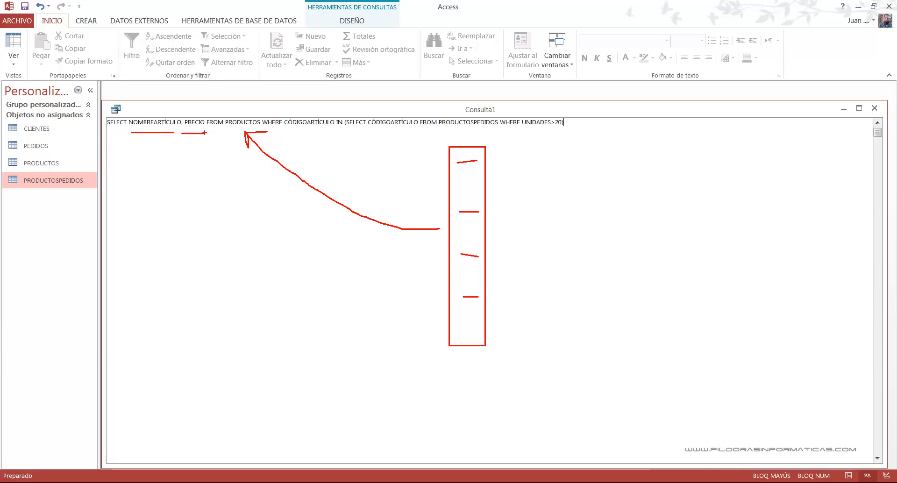
left_click_drag(441, 134, 499, 358)
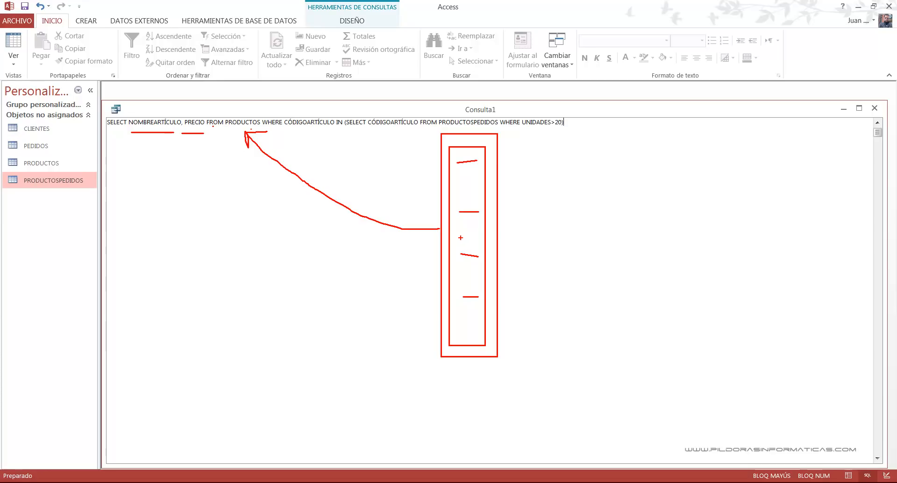
key("Escape")
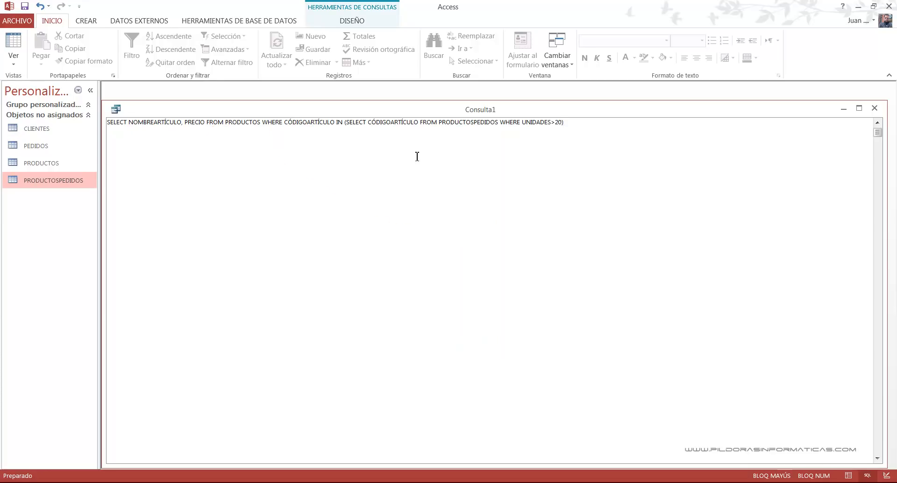
- Run the query and examine the NOMBREARTÍCULO and PRECIO values it returns
left_click(331, 19)
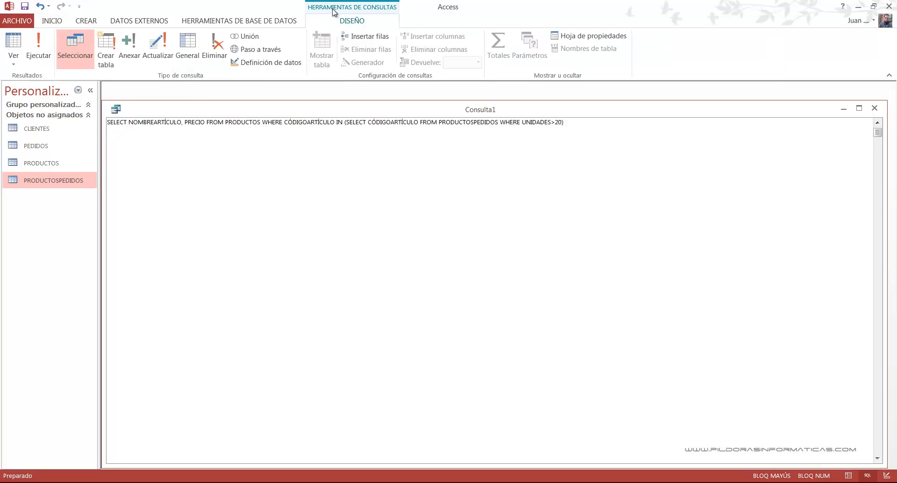
left_click(41, 47)
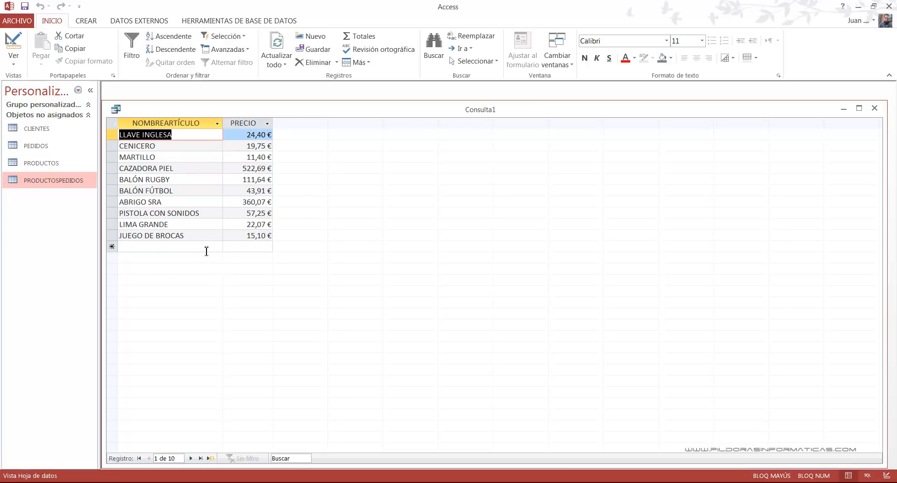
left_click(189, 140)
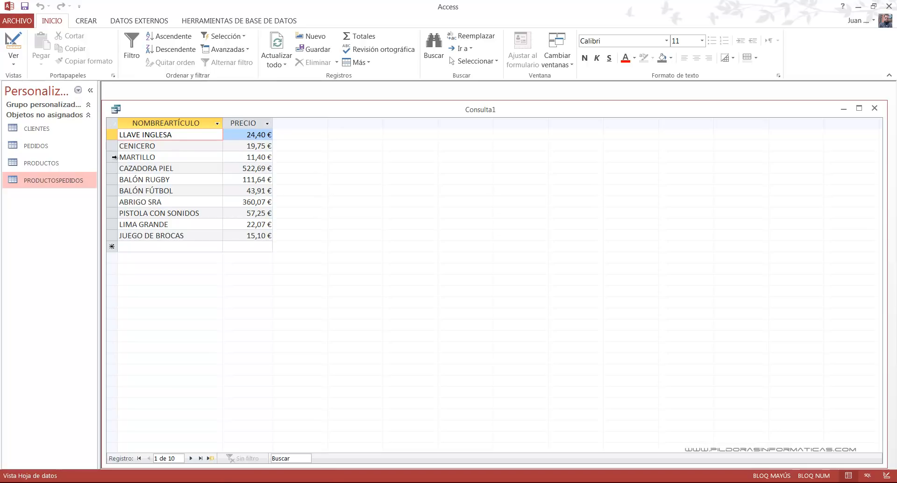
- Open the PRODUCTOS table, check the CÓDIGOARTÍCULO of the LLAVE INGLESA record, and close the table
double_click(79, 163)
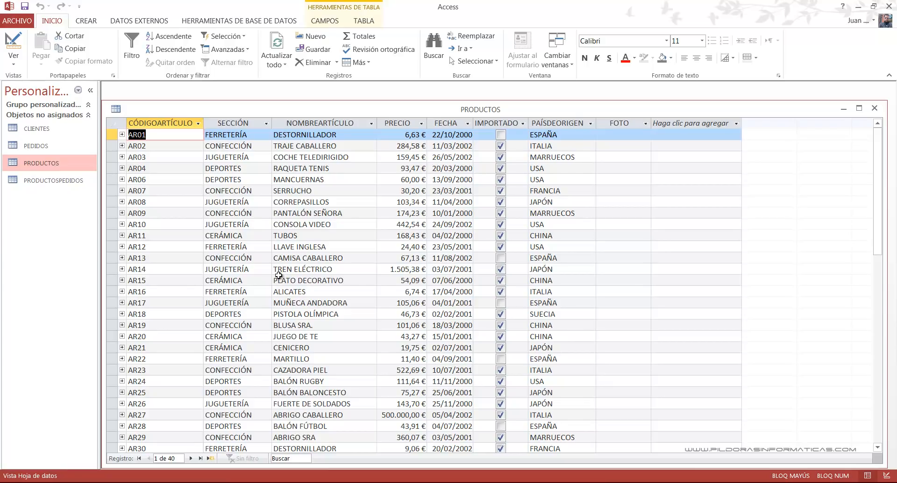
left_click_drag(115, 240, 369, 254)
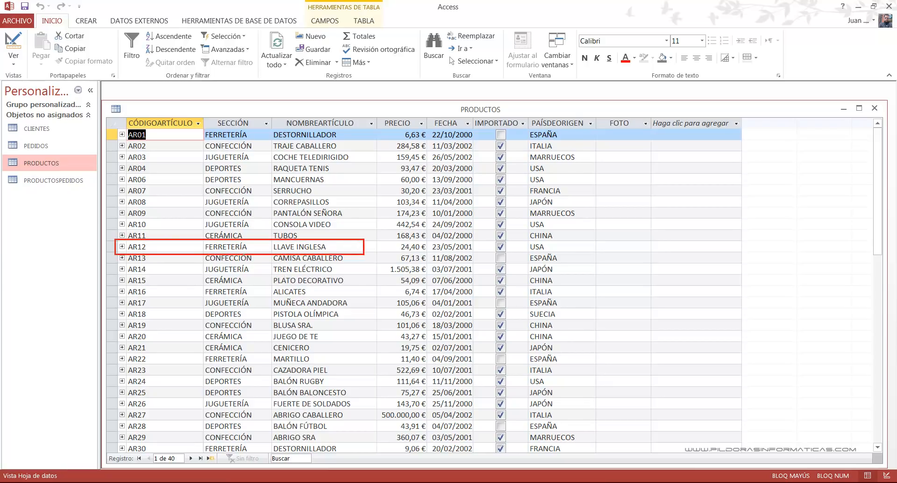
key("Escape")
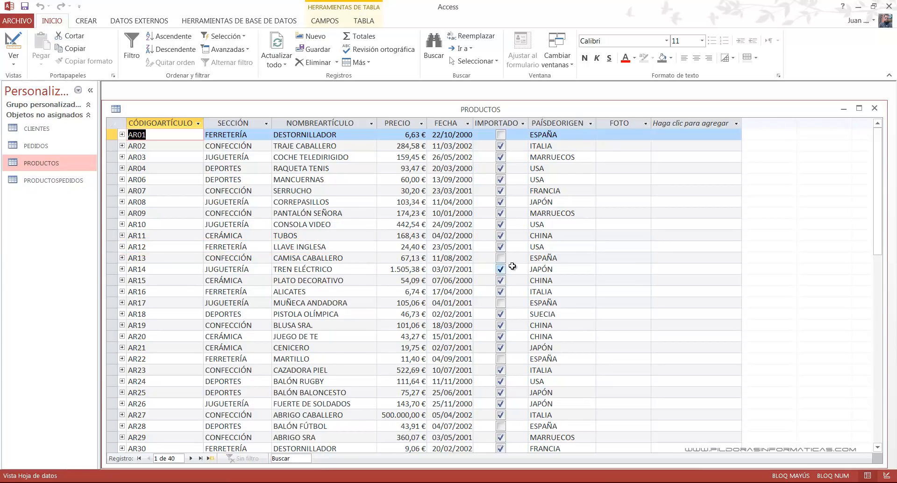
left_click(875, 109)
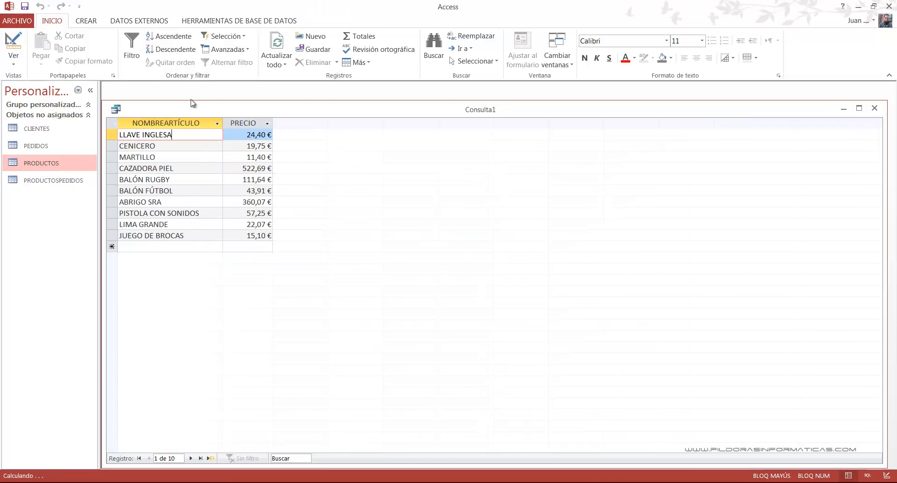
- Open PRODUCTOSPEDIDOS, check the UNIDADES ordered for article AR12, and close the table
double_click(37, 182)
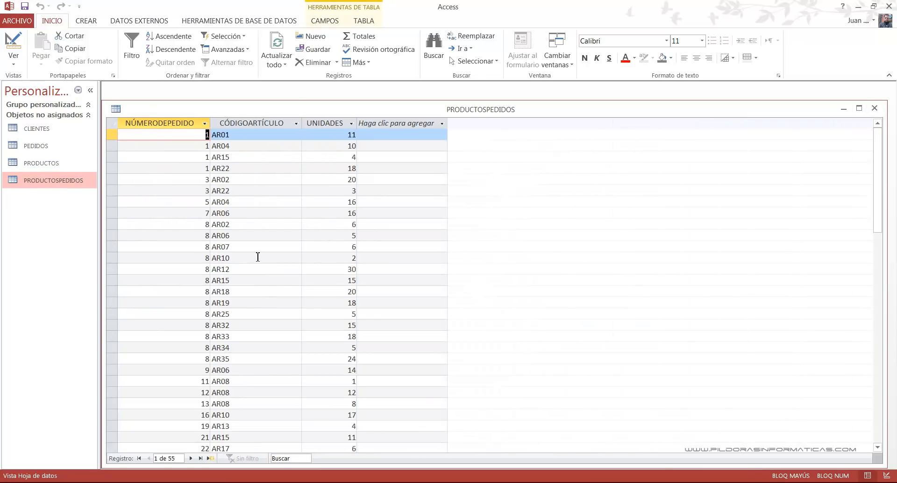
key("ctrl+2")
mouse_move(201, 260)
left_mouse_down()
mouse_move(361, 275)
mouse_move(459, 327)
left_mouse_up()
key("Escape")
left_click(875, 108)
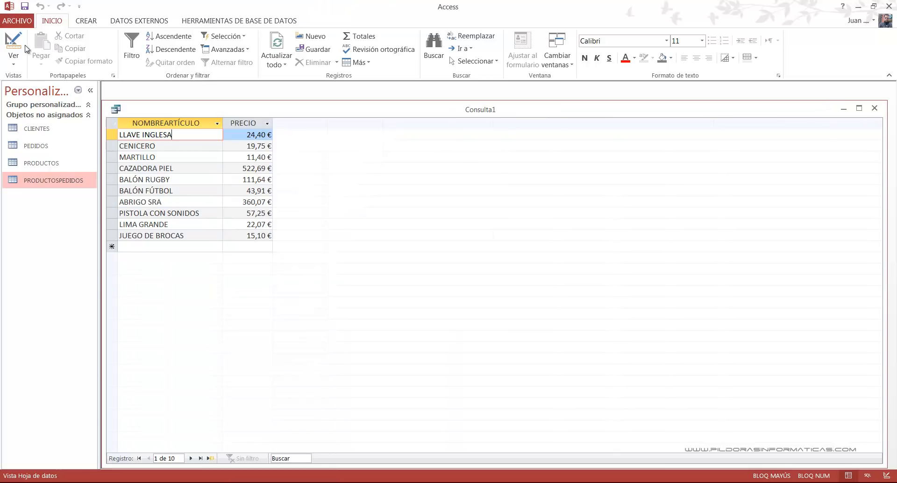
- Switch the query to SQL view, review its SELECT statement with the IN subquery, and keep it open
left_click(13, 58)
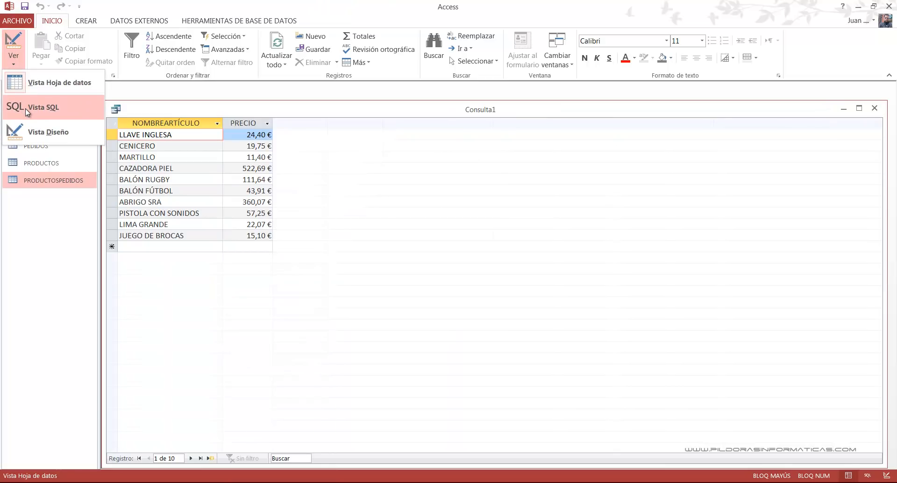
left_click(26, 110)
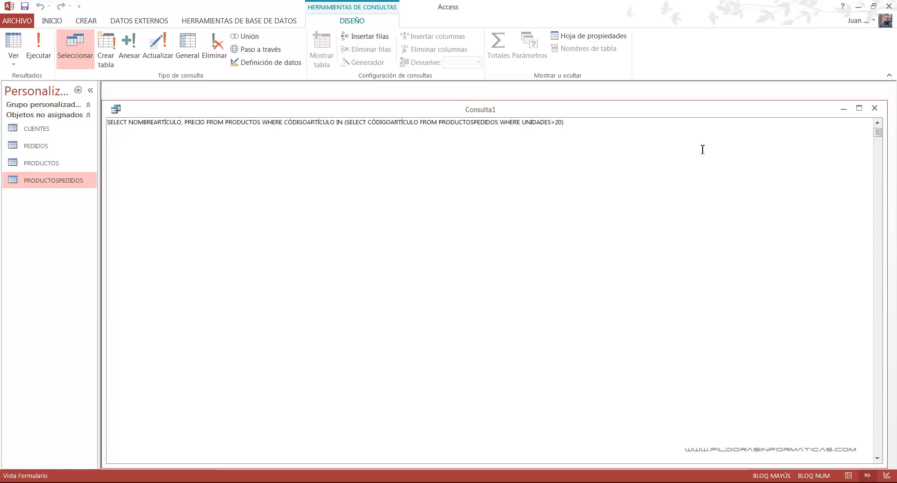
left_click(875, 108)
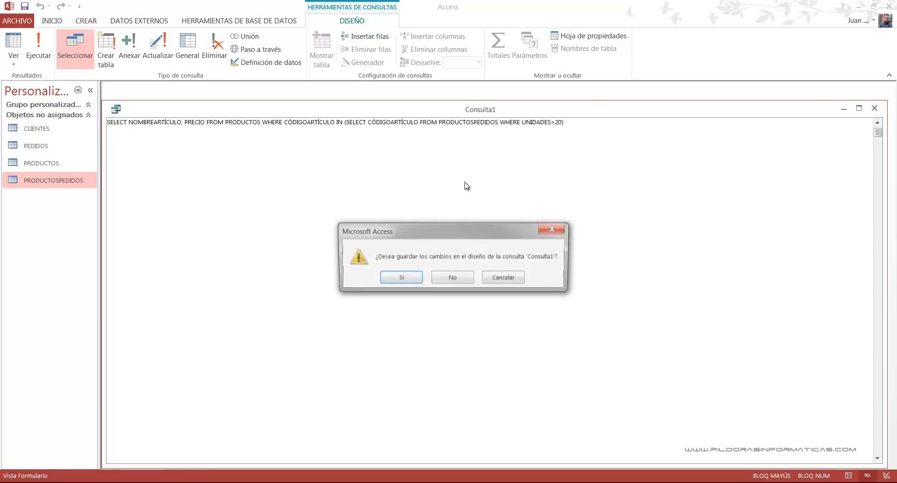
left_click(489, 279)
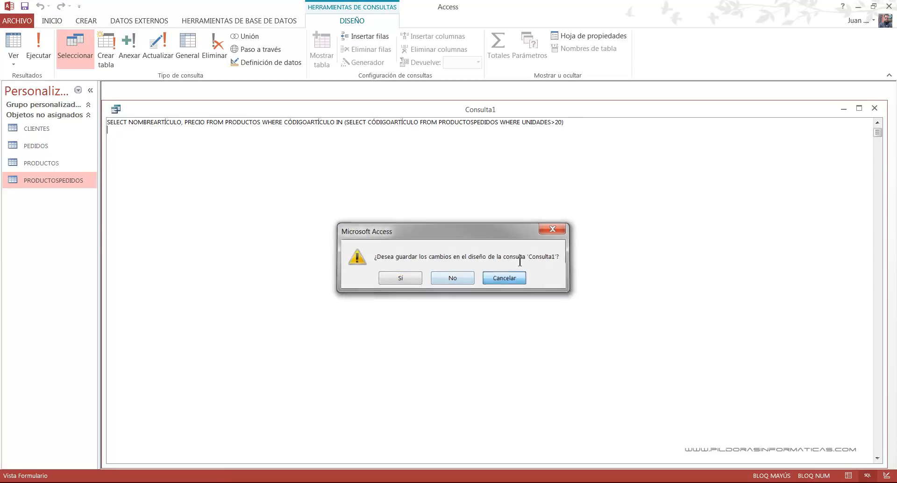
- Save the query as SUBCONSULTA1 and close it
left_click(25, 6)
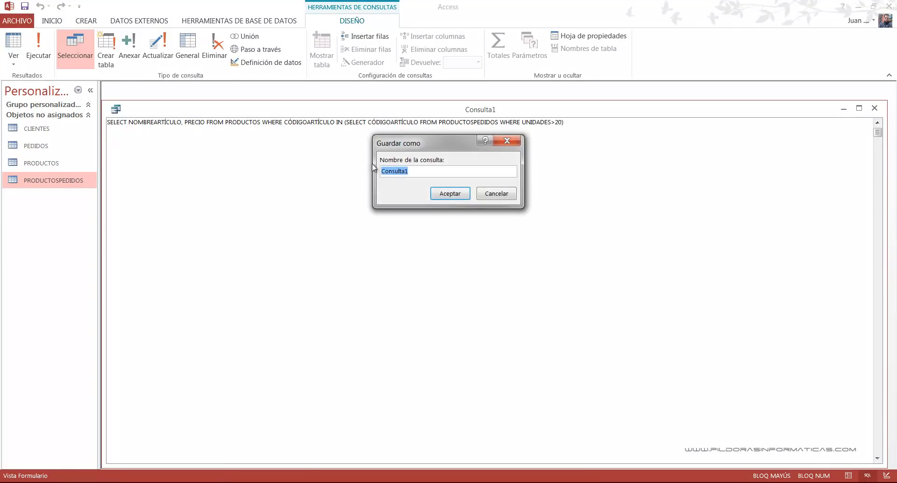
left_click(415, 170)
key("BackSpace")
key("BackSpace")
key("BackSpace")
key("BackSpace")
key("BackSpace")
key("BackSpace")
type("SUBCONSUL")
key("Return")
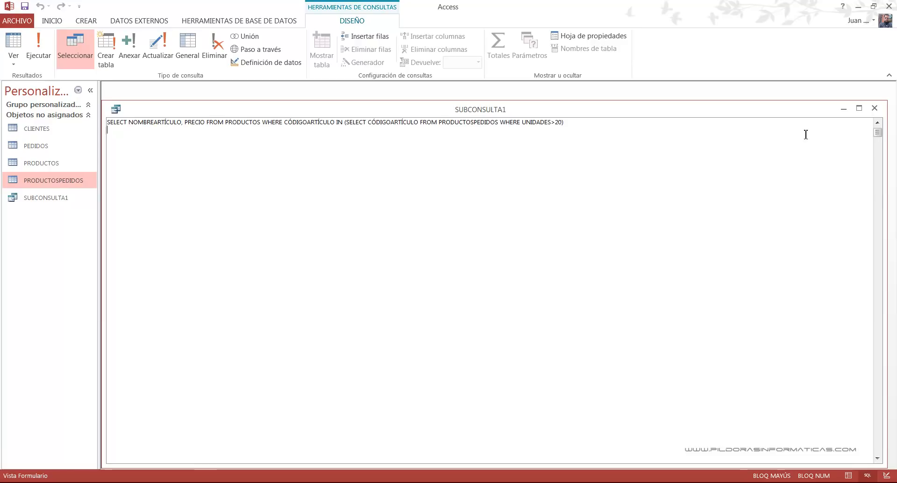
left_click(873, 110)
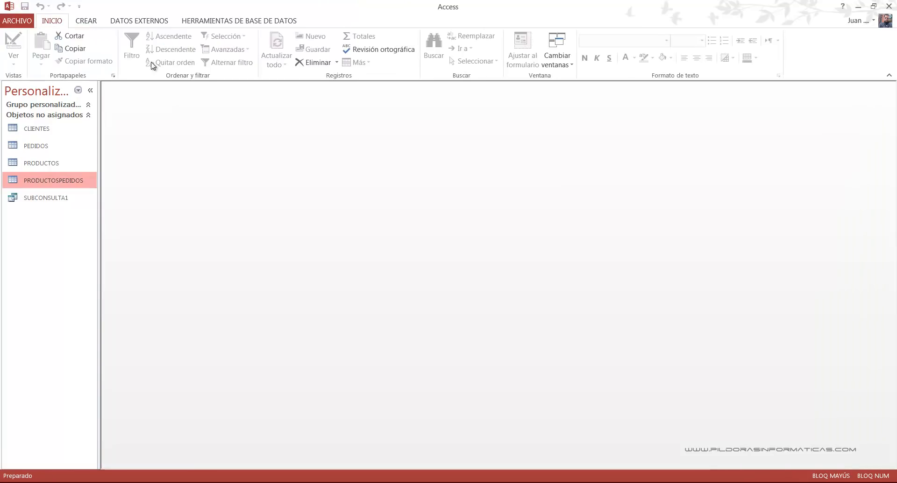
- Create a query in design view from PRODUCTOS and PRODUCTOSPEDIDOS, spacing the tables apart and enlarging PRODUCTOS to show all its fields
left_click(88, 21)
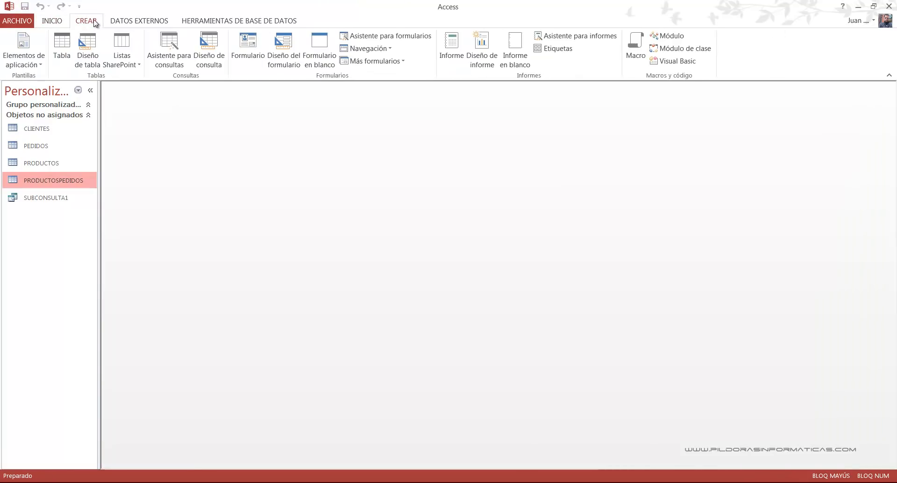
left_click(209, 48)
left_click(386, 349)
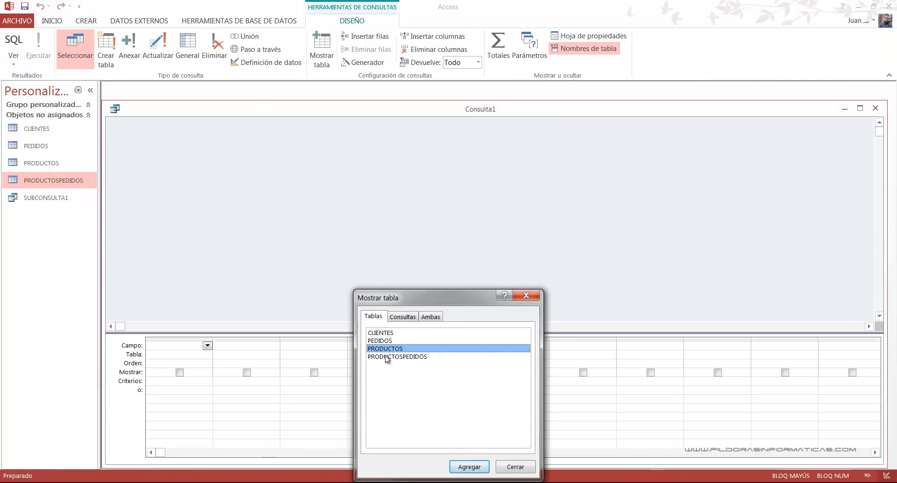
left_click(388, 356, "shift")
left_click(470, 467)
left_click(516, 467)
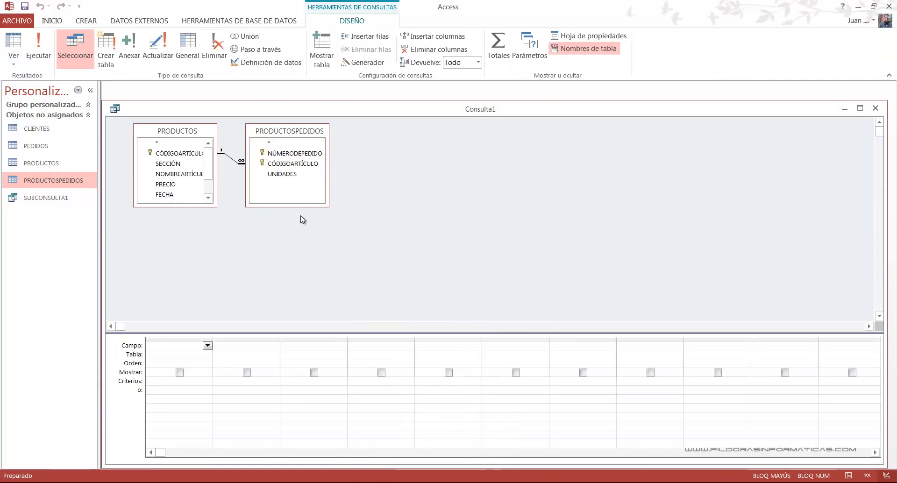
left_click_drag(253, 134, 310, 159)
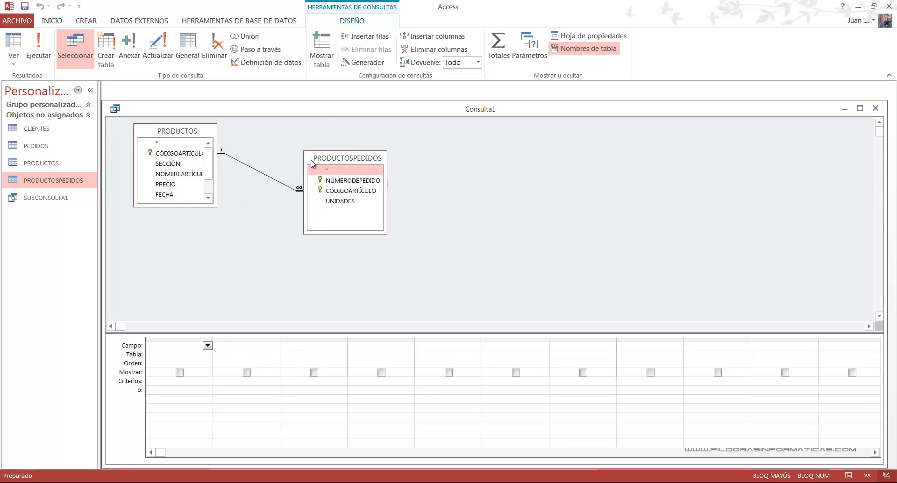
left_click_drag(217, 206, 236, 243)
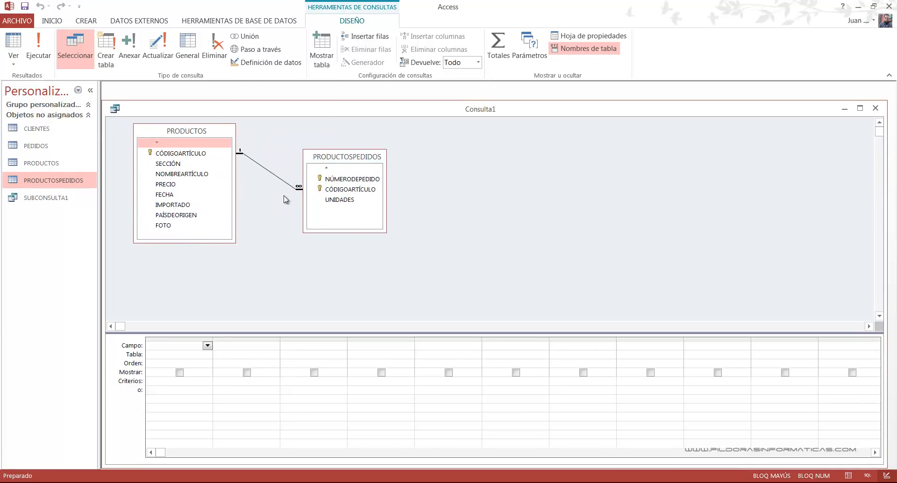
- Add NOMBREARTÍCULO, PRECIO and UNIDADES to the query, with the criterion >20 on UNIDADES and that field hidden from the results
double_click(210, 175)
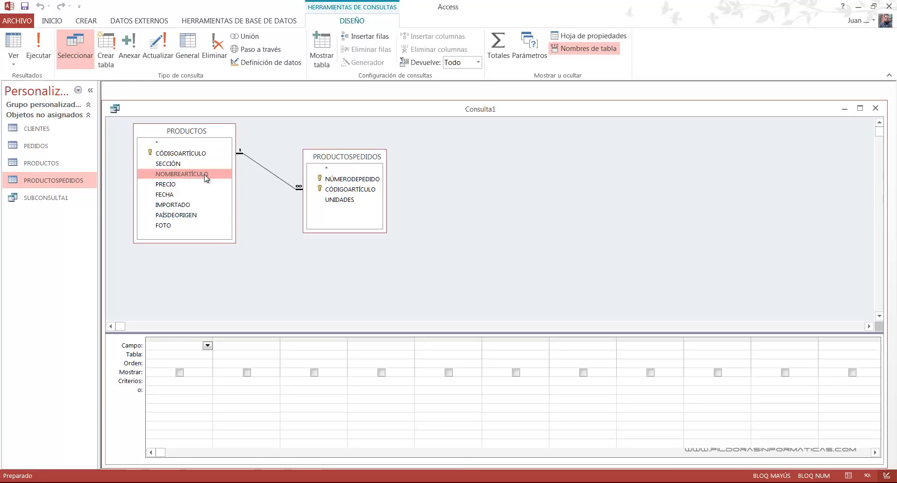
double_click(182, 188)
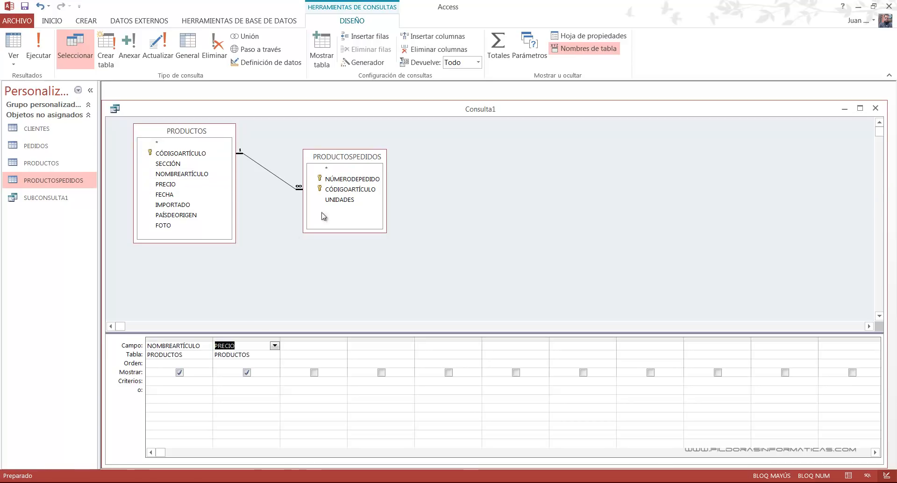
double_click(338, 201)
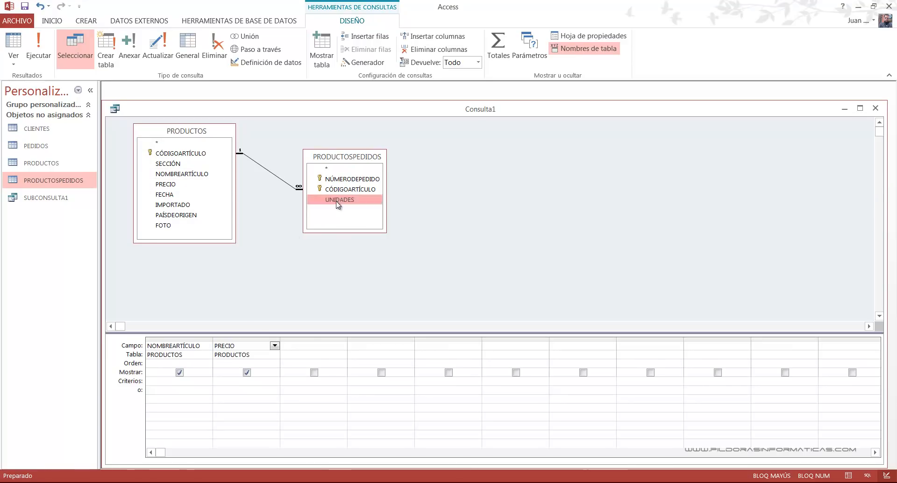
left_click(311, 384)
type(">20")
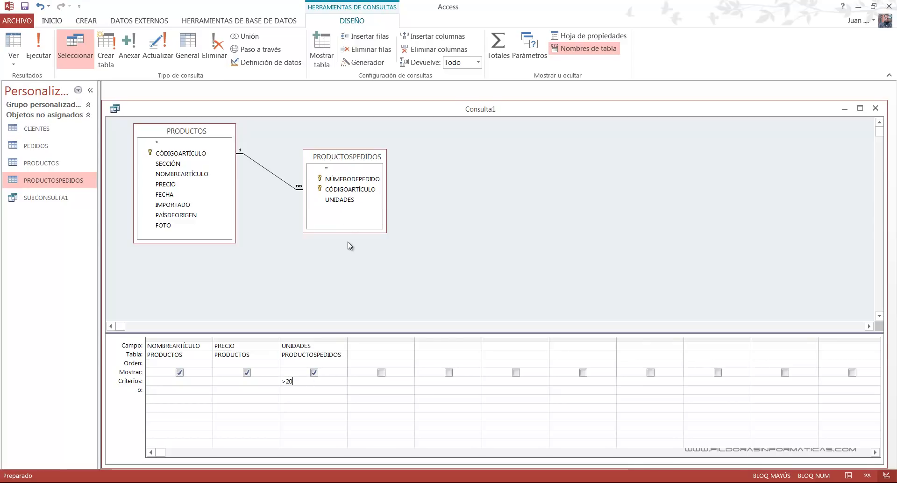
left_click(314, 373)
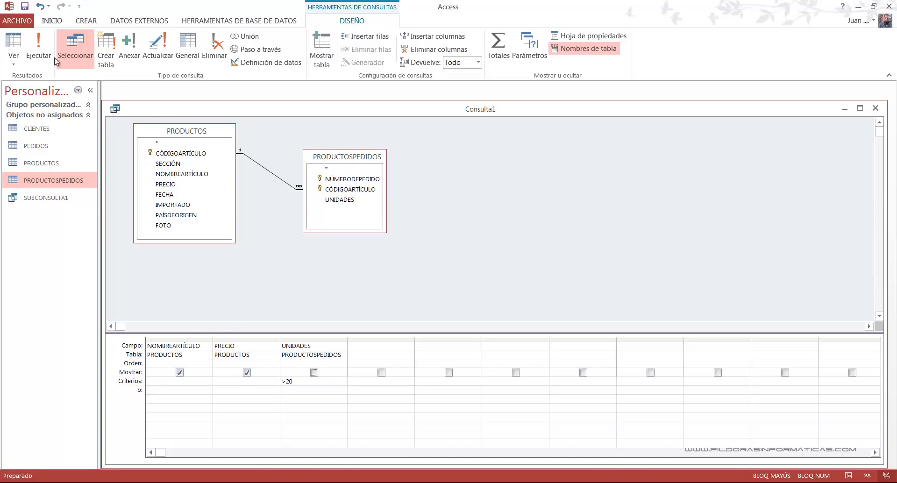
- Run the query, examine the articles it returns, and return to design view to inspect the join between the two tables
left_click(37, 44)
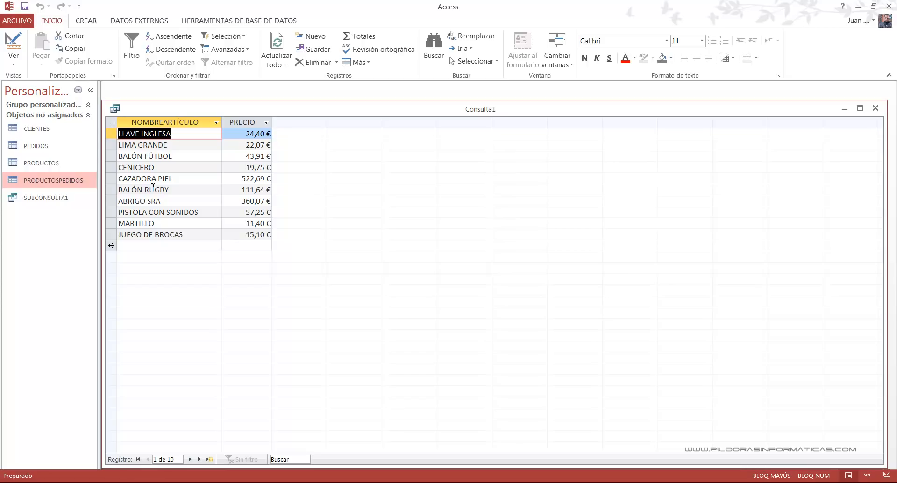
left_click(21, 63)
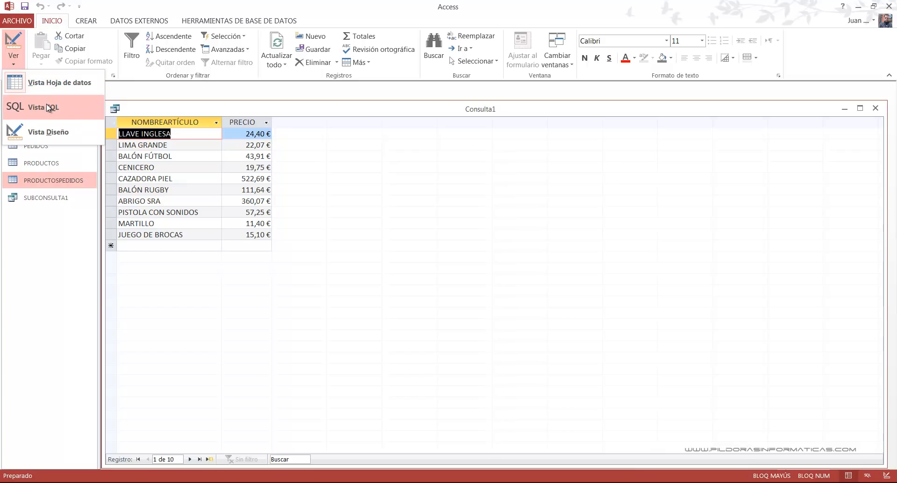
left_click(56, 133)
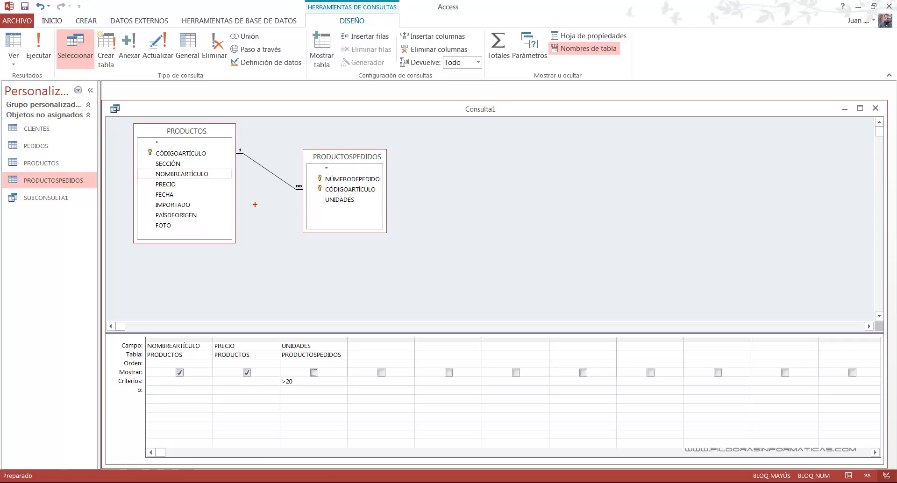
mouse_move(233, 145)
left_mouse_down()
mouse_move(316, 212)
mouse_move(271, 253)
left_mouse_up()
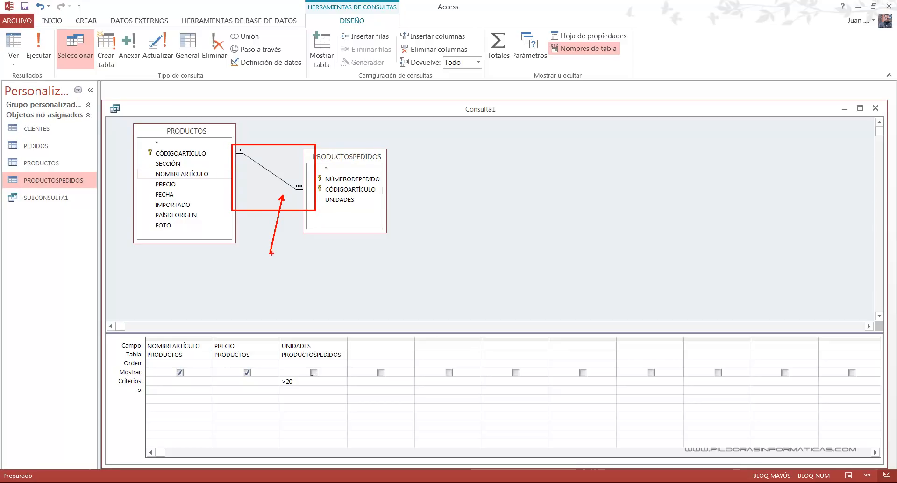
key("Escape")
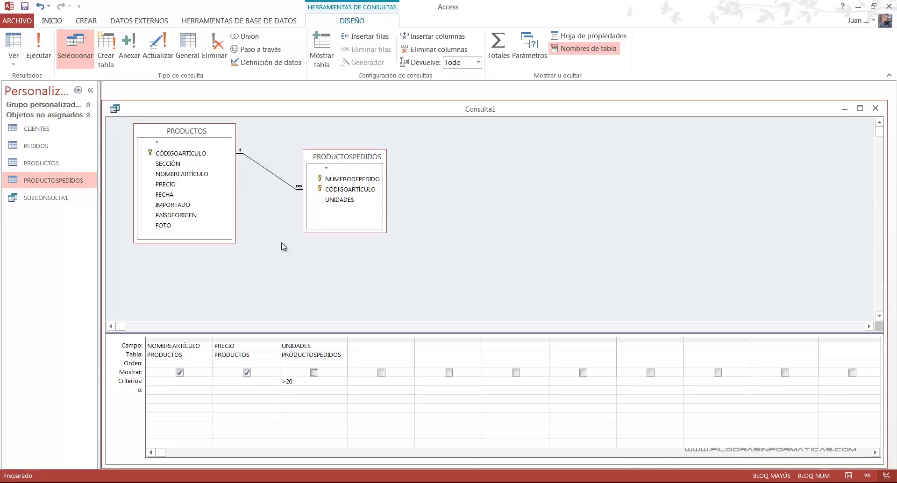
- Delete the join between PRODUCTOS and PRODUCTOSPEDIDOS in the query design
left_click(273, 177)
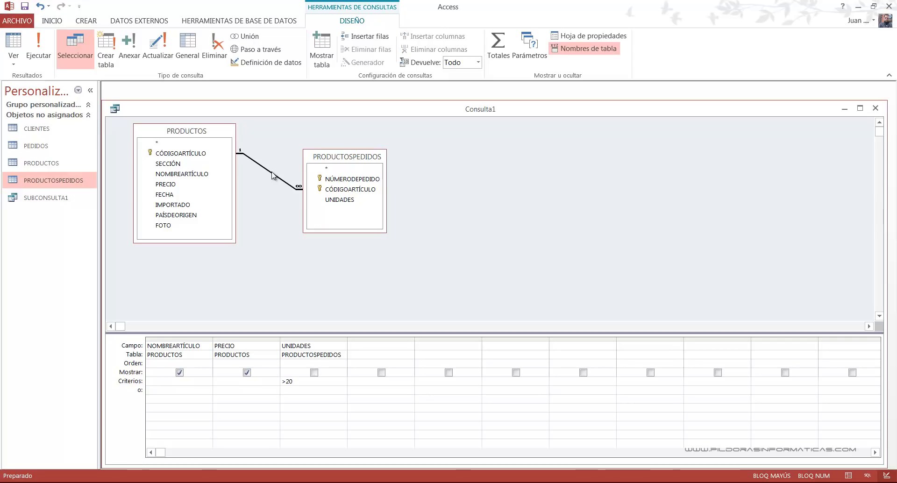
right_click(273, 176)
left_click(299, 193)
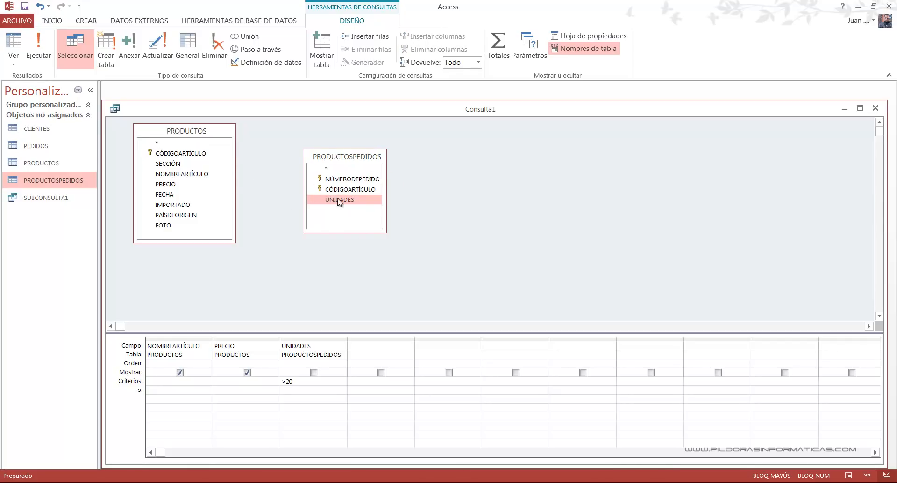
- Run the query without the join, look through the returned records, and close it without saving
left_click(47, 49)
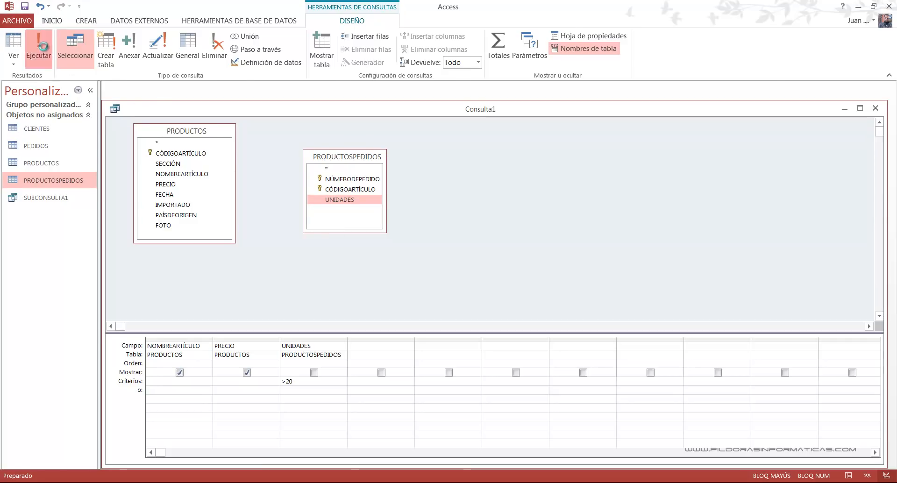
scroll(337, 305, "down", 12)
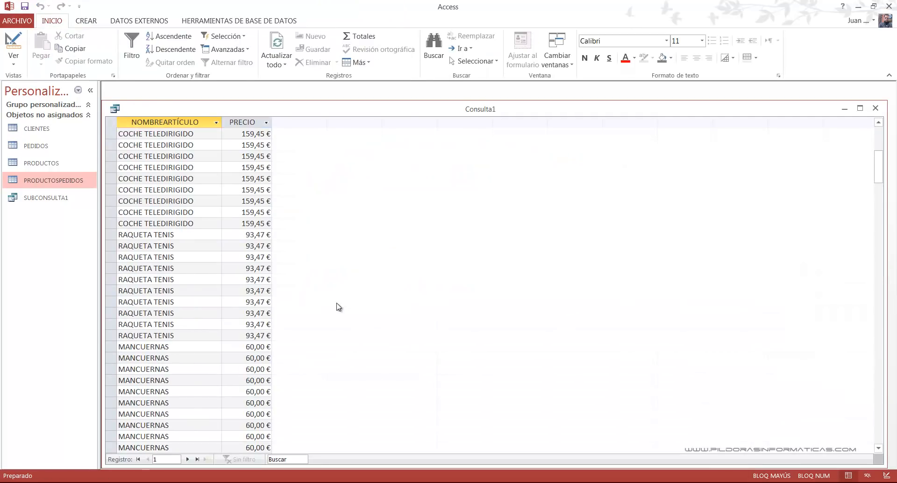
scroll(339, 306, "down", 20)
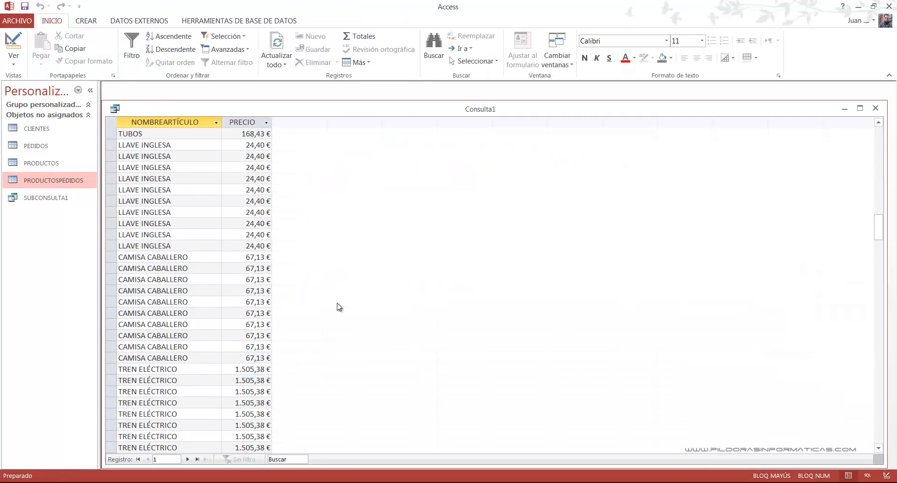
scroll(340, 306, "down", 3)
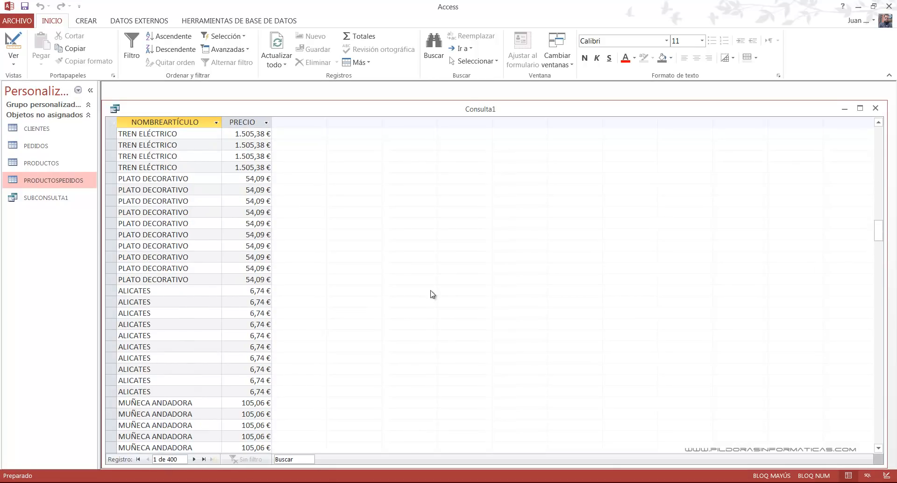
left_click_drag(884, 236, 881, 135)
left_click(14, 58)
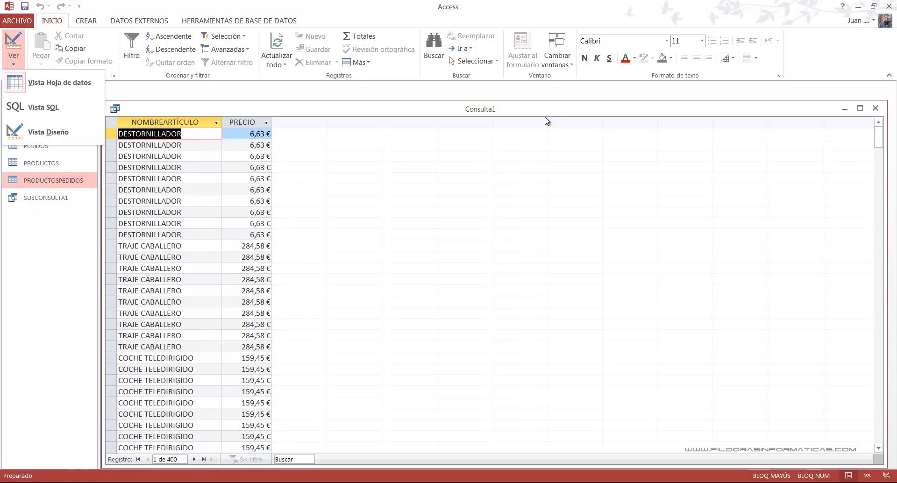
left_click(876, 108)
left_click(466, 276)
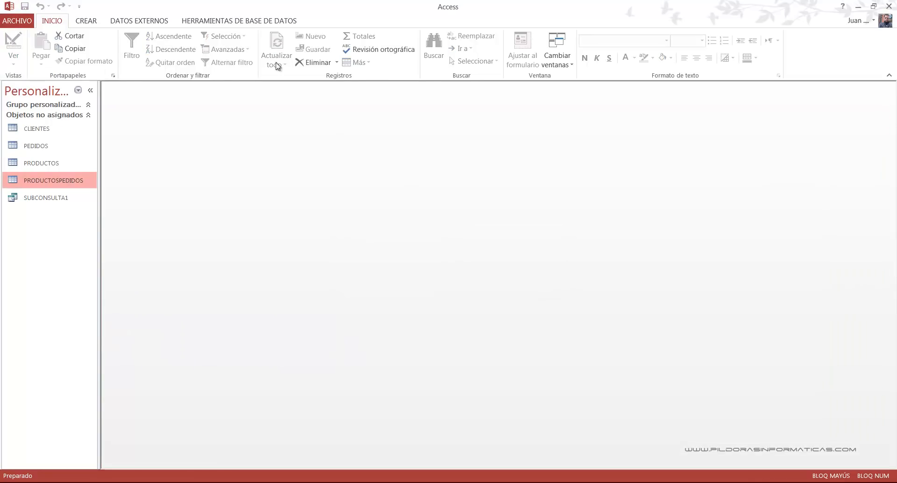
- Open the database relationships, delete the one between PRODUCTOSPEDIDOS and PRODUCTOS, and move the PRODUCTOS table slightly lower
left_click(228, 21)
left_click(144, 47)
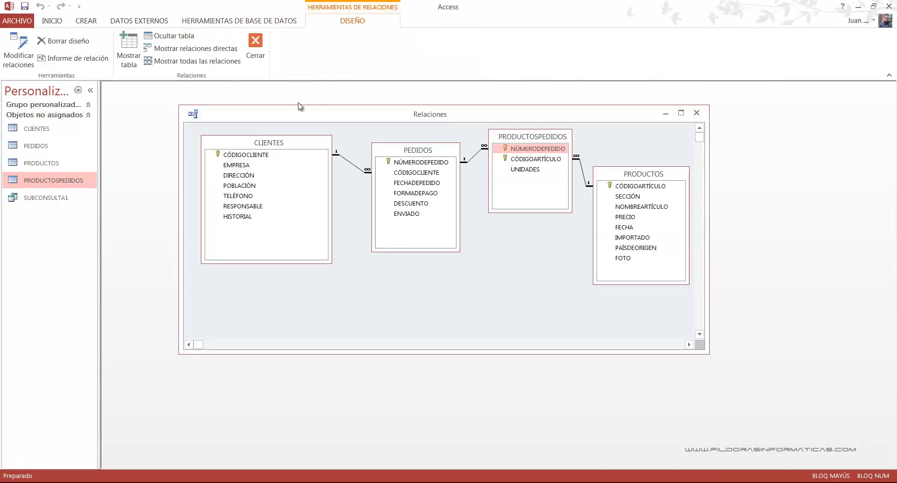
right_click(586, 182)
left_click(590, 176)
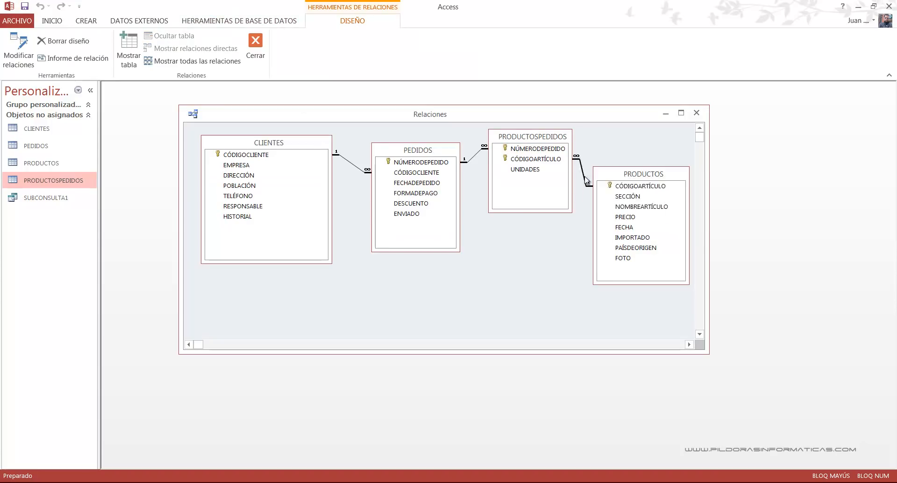
right_click(592, 185)
right_click(583, 173)
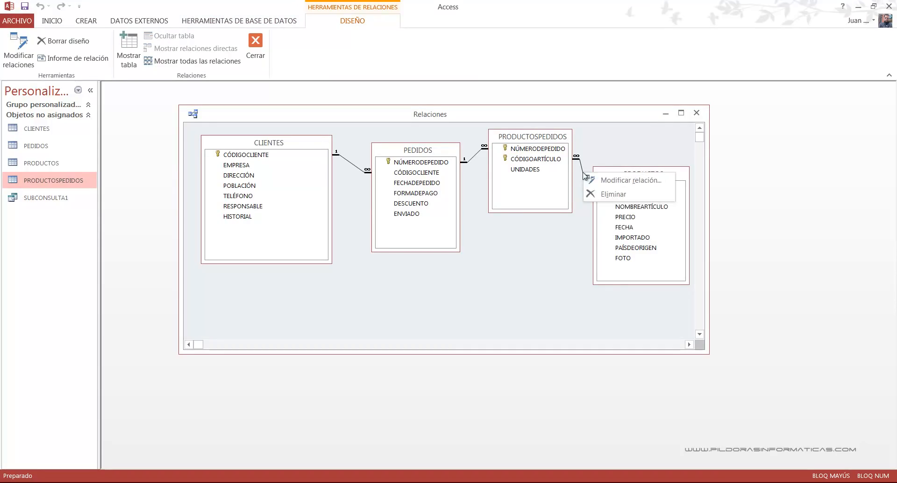
left_click(607, 195)
key("Return")
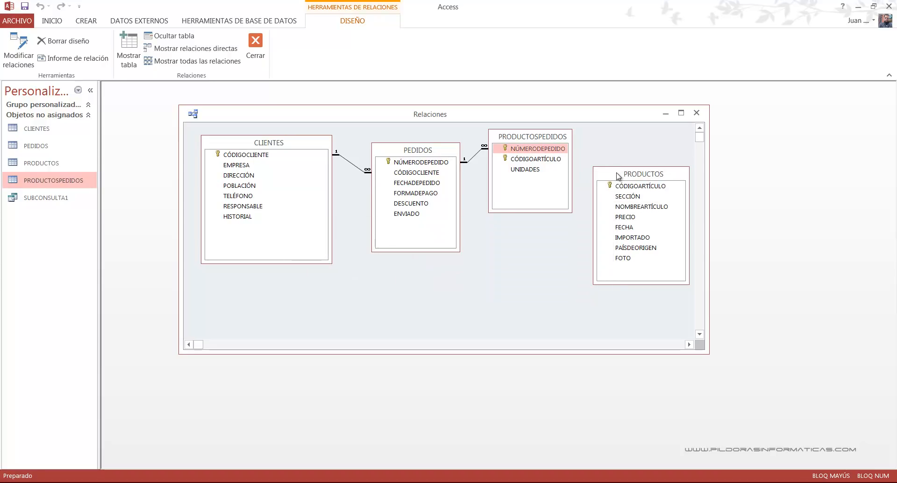
left_click_drag(649, 184, 655, 214)
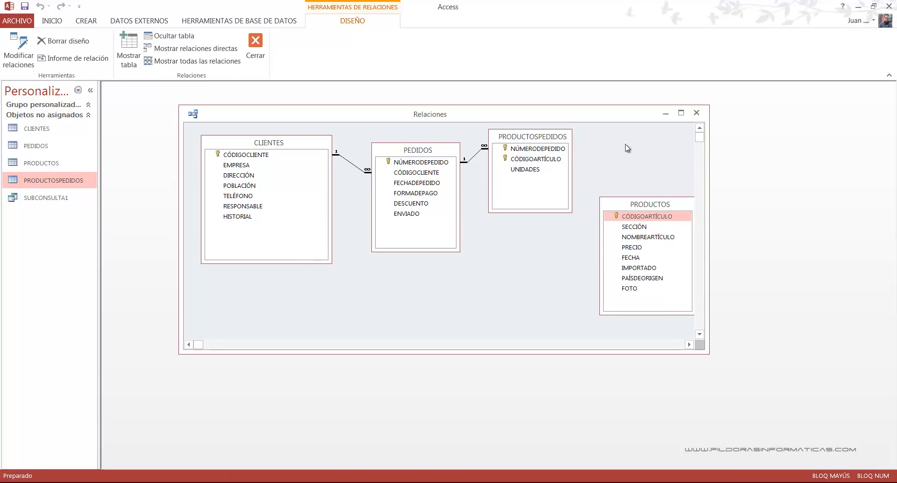
- Close the relationships window and save its layout changes
left_click(697, 113)
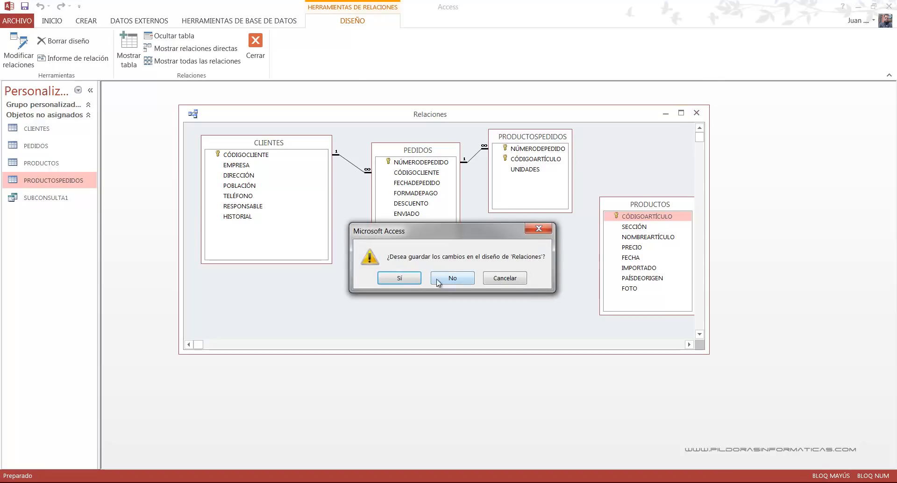
left_click(418, 280)
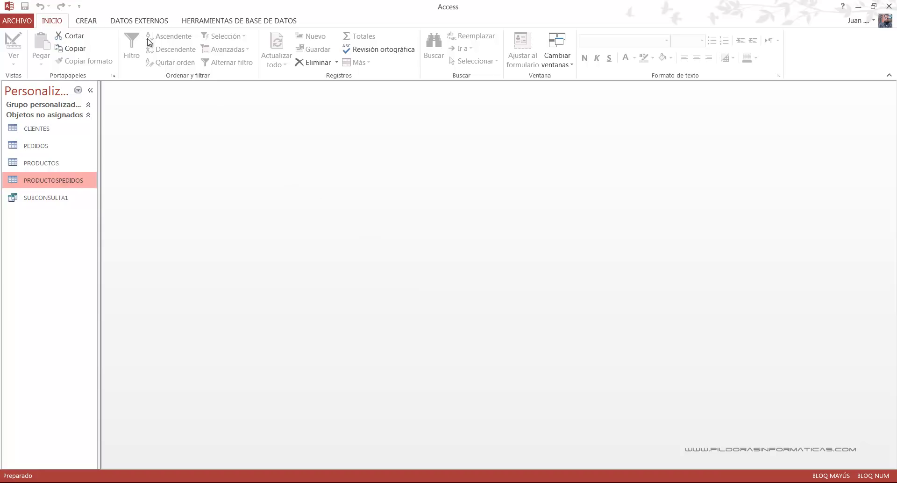
left_click(86, 20)
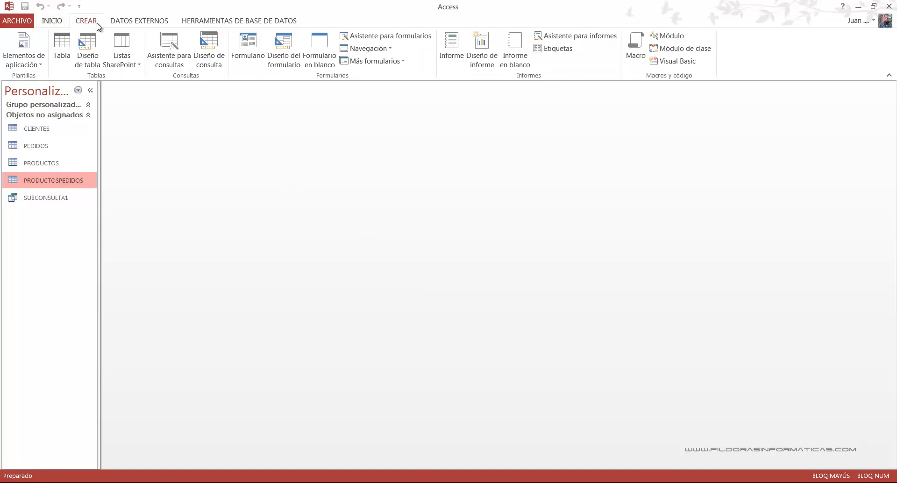
left_click(206, 44)
left_click(509, 466)
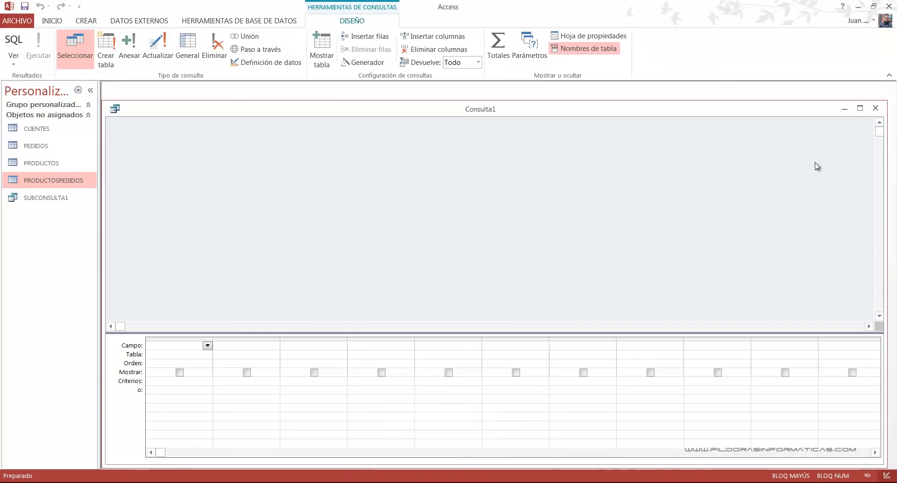
left_click(873, 108)
- Open the SUBCONSULTA1 query, examine the IN subquery in its SQL statement, and close it
double_click(43, 198)
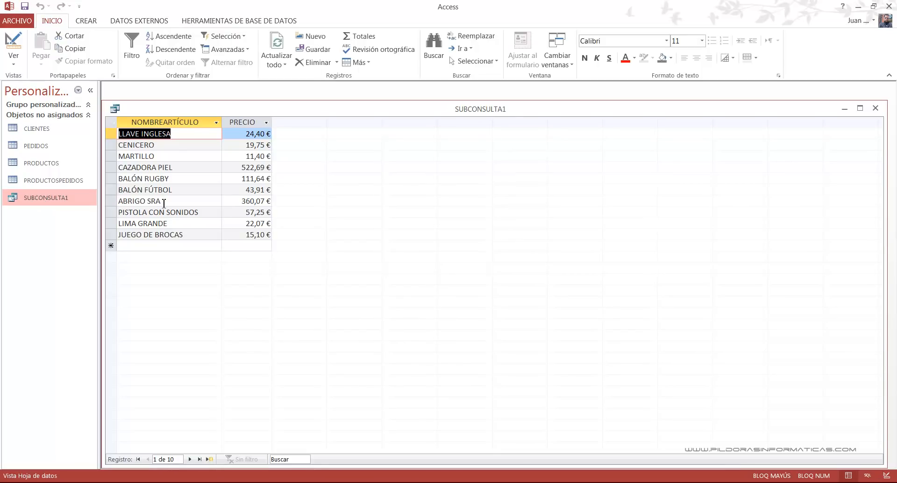
left_click(14, 63)
left_click(26, 106)
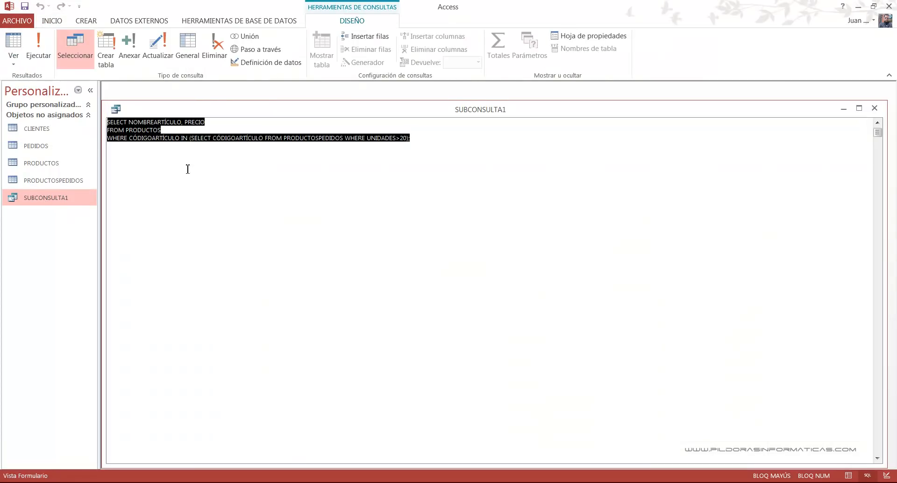
left_click(282, 174)
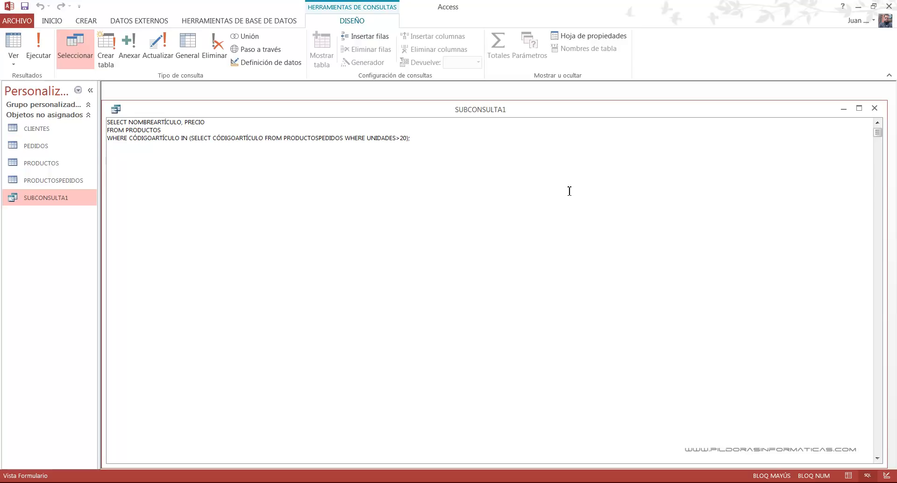
key("alt+Tab")
mouse_move(179, 131)
left_mouse_down()
mouse_move(191, 147)
mouse_move(225, 151)
mouse_move(393, 149)
left_mouse_up()
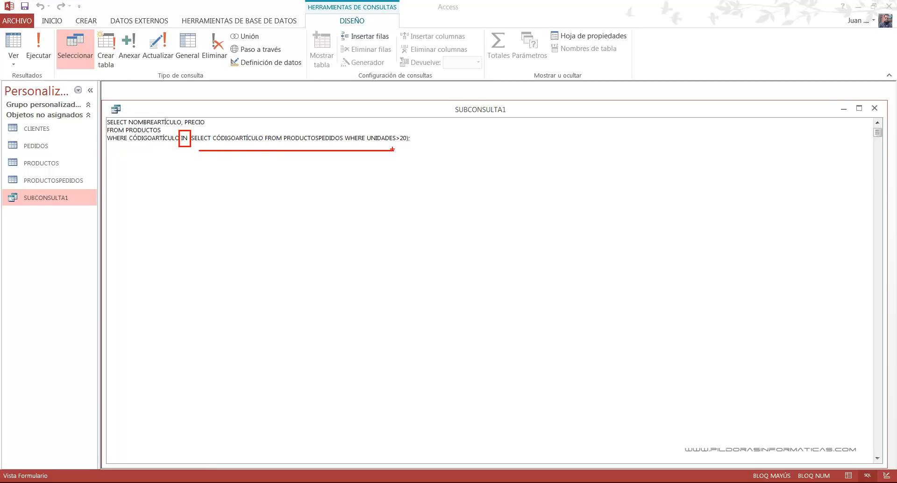
key("t")
type("INNER JOIN")
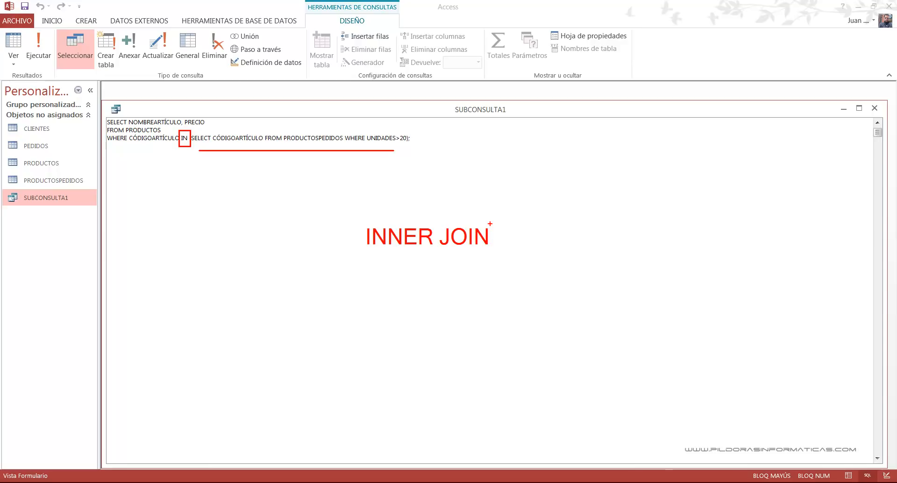
key("Escape")
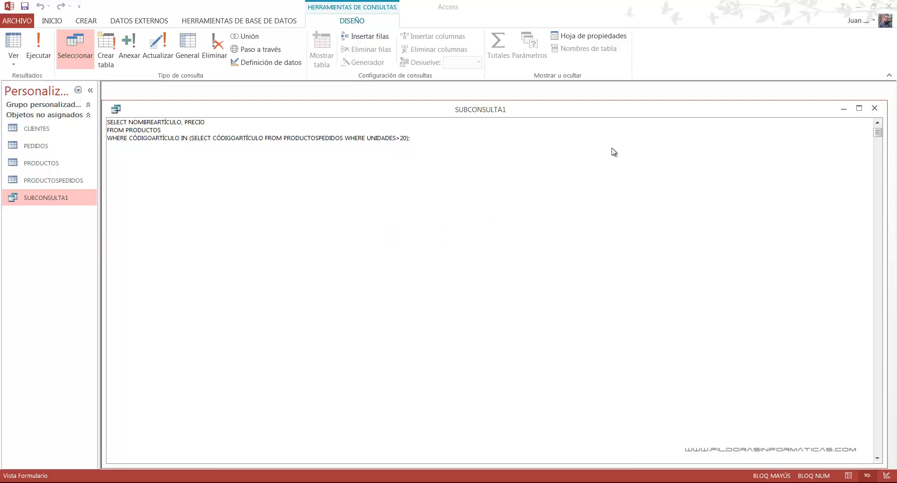
left_click(614, 150)
left_click(875, 108)
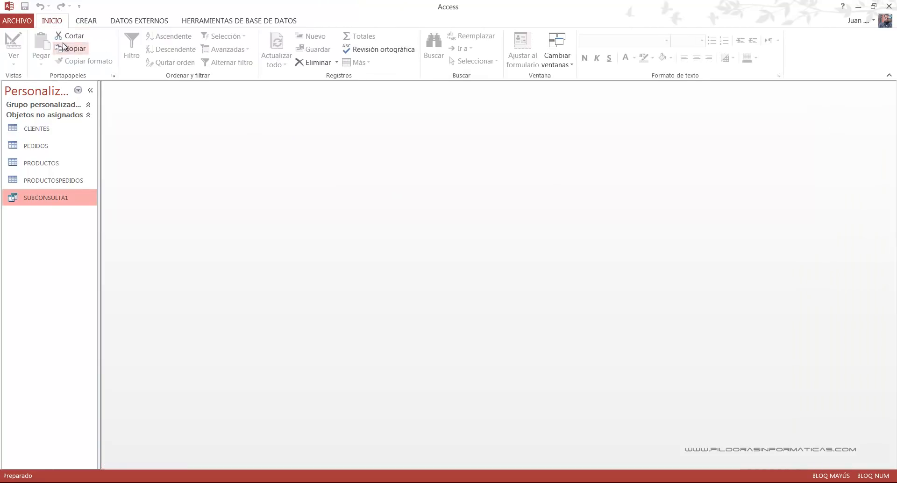
- Create a new query without adding any tables and open it in SQL view for editing
left_click(86, 20)
left_click(206, 52)
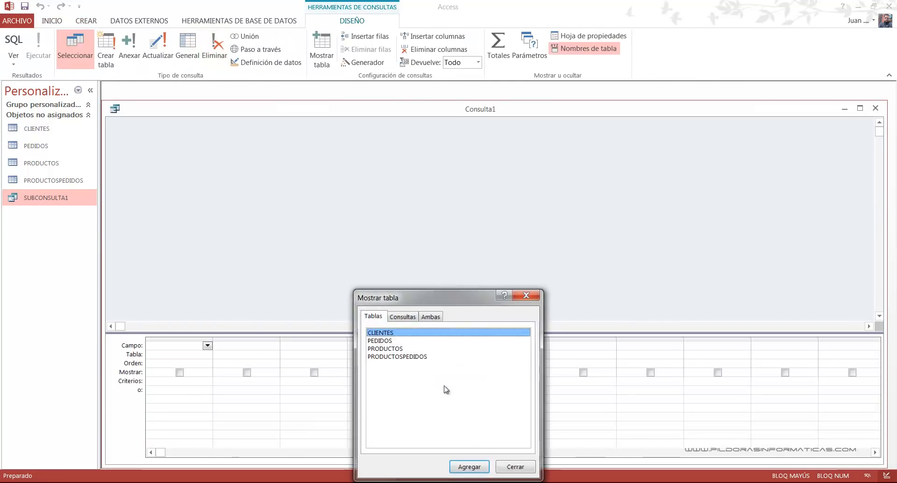
left_click(515, 467)
left_click(13, 42)
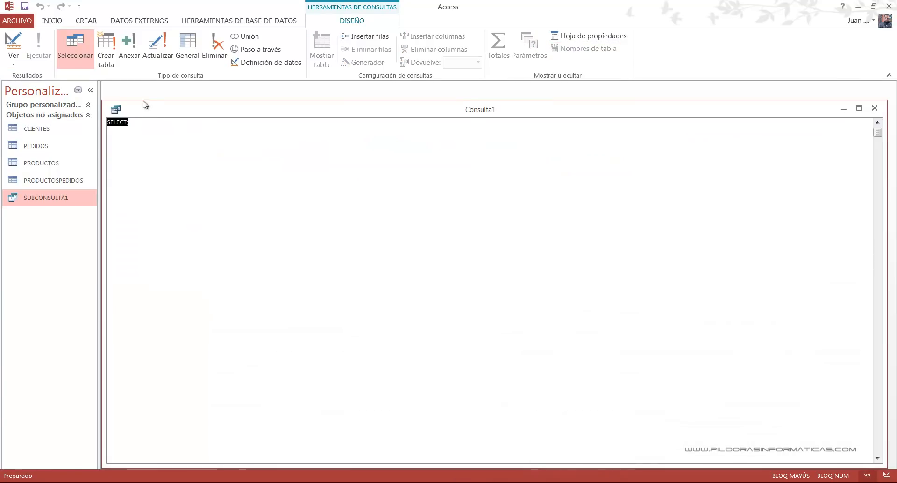
left_click(163, 122)
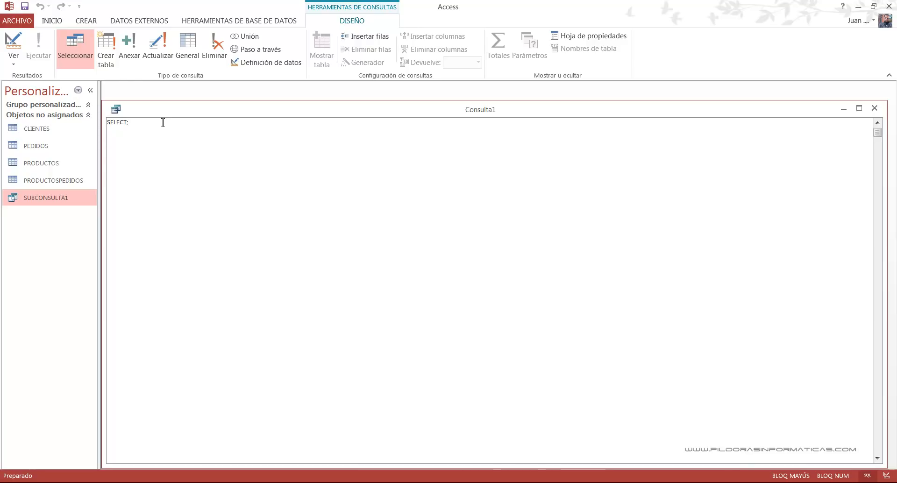
- Write the start of the statement as SELECT NOMBREARTÍCULO, PRECIO FROM PRODUCTOS, without the semicolon
key("BackSpace")
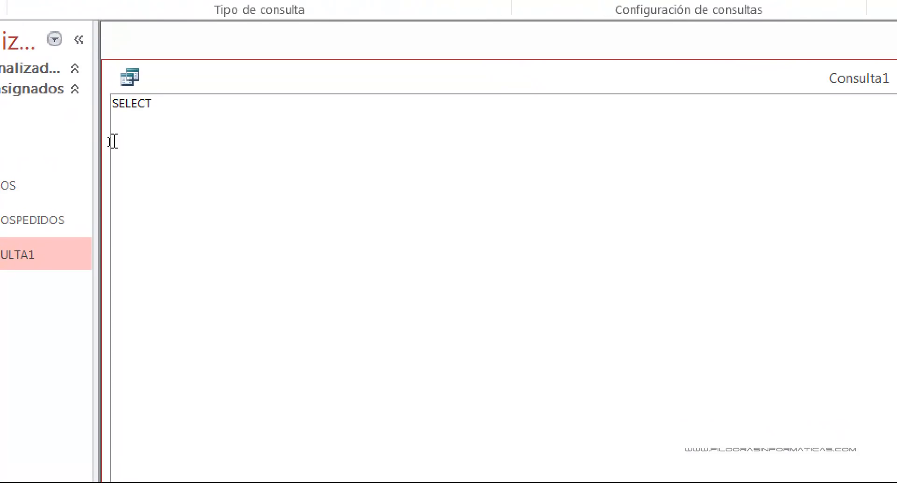
type("NOMBREARTÍCULO, PRECIO")
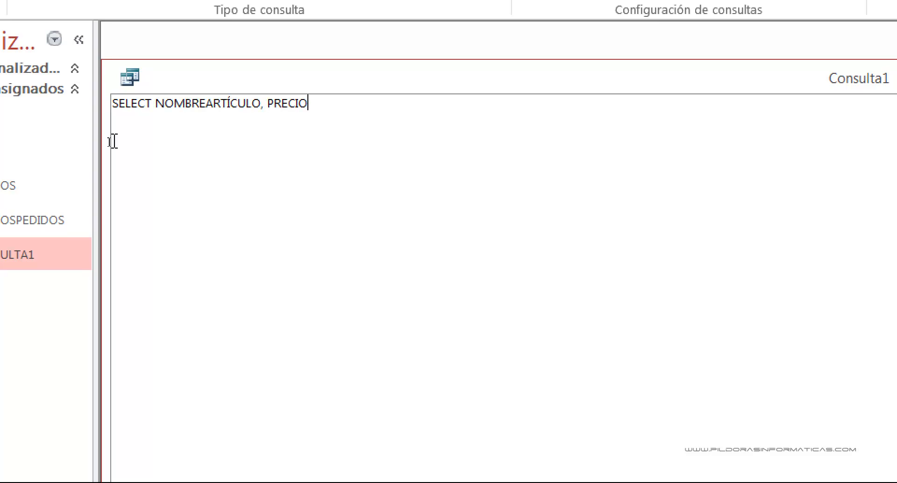
type(" FROM PRODCUTOS")
key("BackSpace")
key("BackSpace")
key("BackSpace")
key("BackSpace")
key("BackSpace")
type("UCTOS")
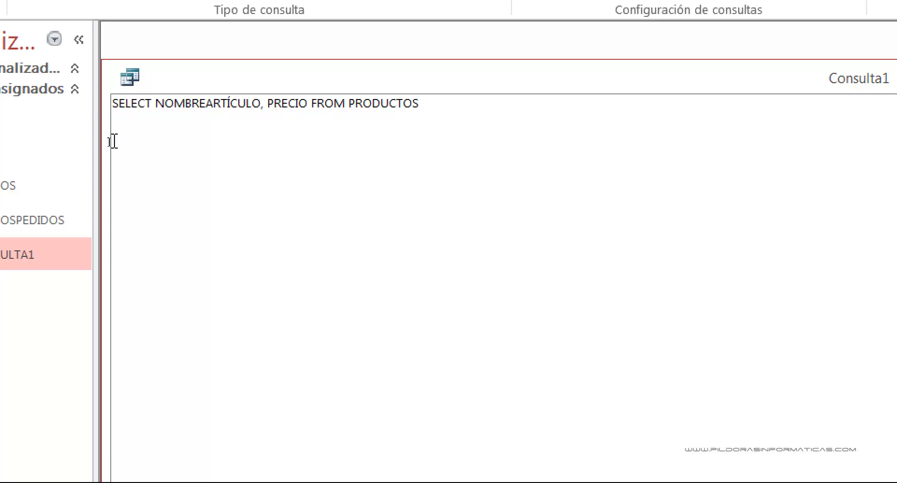
type(" INNER JOIN PRO")
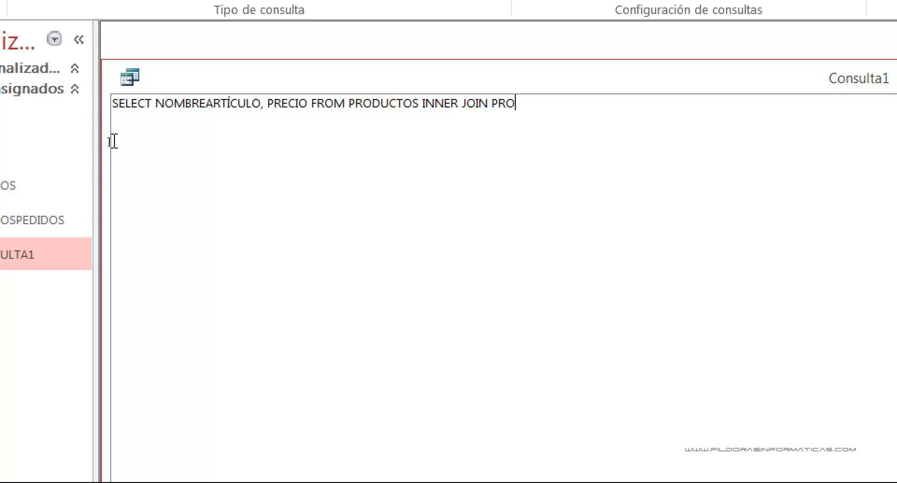
type("DUCTOSPEDIDOS ON")
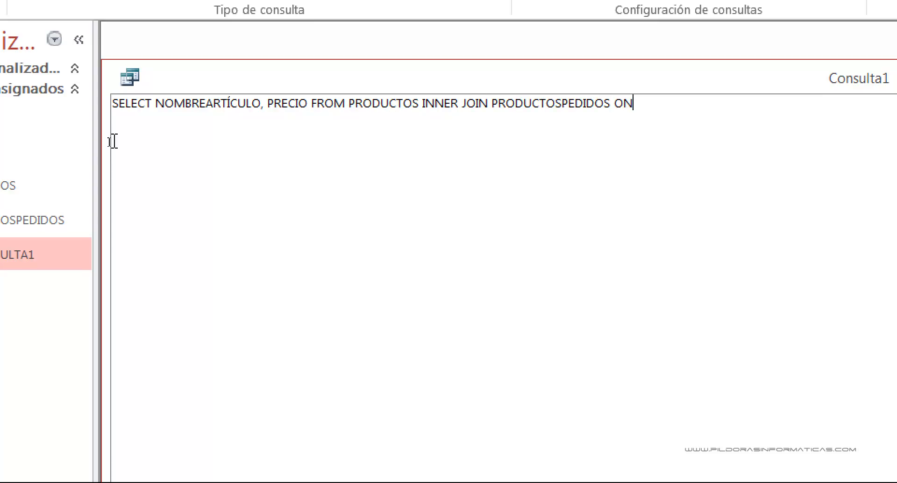
type(" PRODCUTOS.")
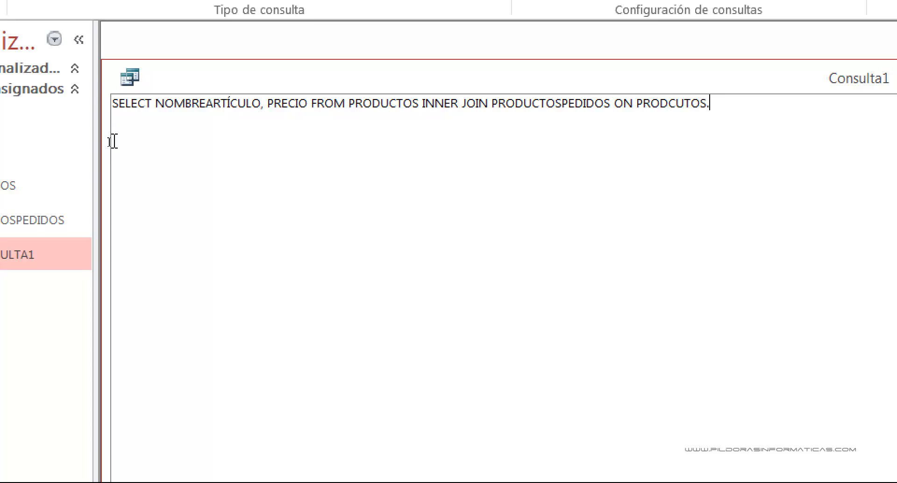
type("CÓDIGOARTÍCULO")
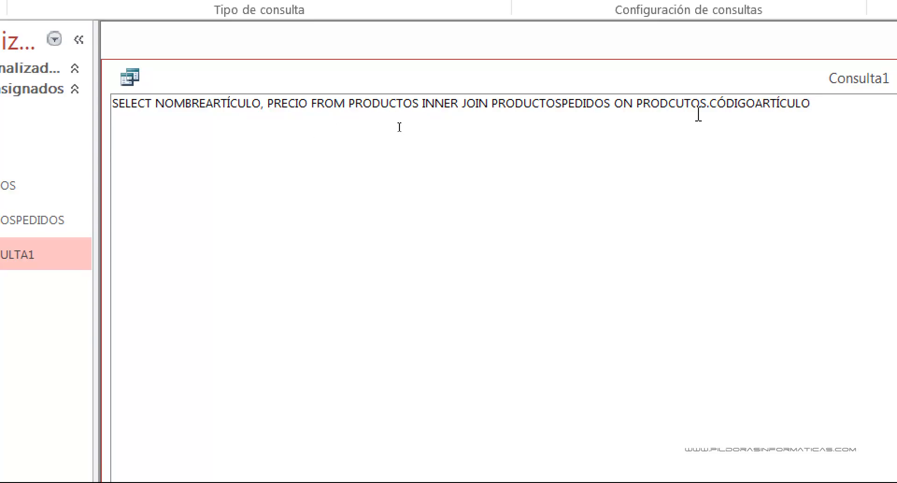
- Extend the statement with INNER JOIN PRODUCTOSPEDIDOS ON PRODUCTOS.CÓDIGOARTÍCULO, correcting the misspelled table name
key("BackSpace")
key("BackSpace")
type("UC")
- Complete the join condition with =PRODUCTOSPEDIDOS.CÓDIGOARTÍCULO and add the filter WHERE UNIDADES>20
key("Right")
key("Right")
key("Right")
key("Right")
key("Right")
key("Right")
key("Right")
type("=PRODUC")
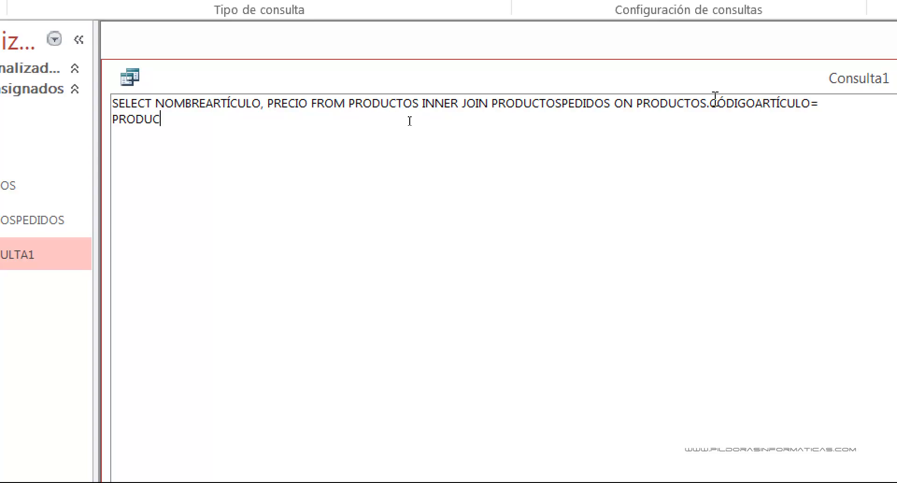
type("TOSPEDID")
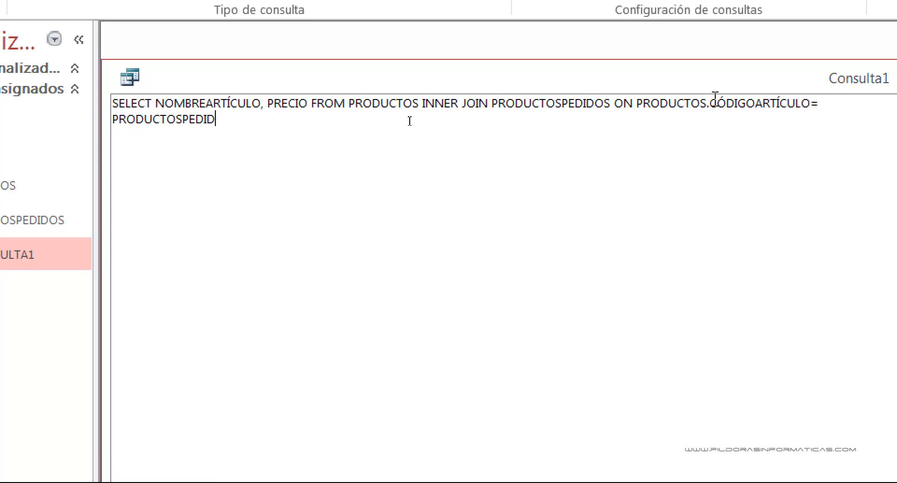
type("OS.CÓDIGOARTÍCULO")
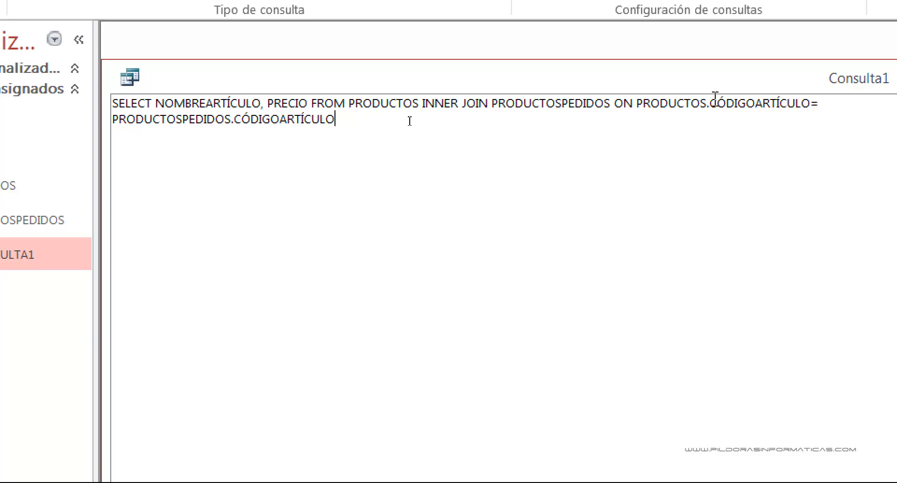
type(" W")
type("UNIDADES>20")
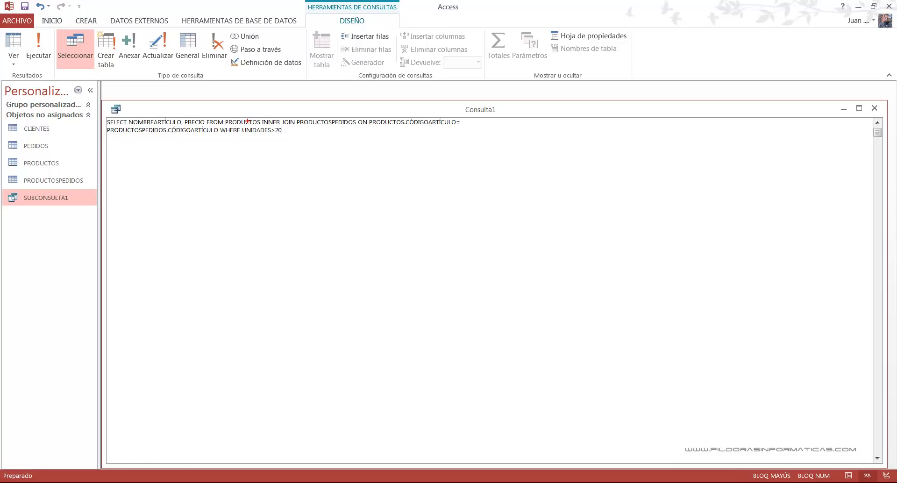
- Open the database relationships to check the link between PRODUCTOSPEDIDOS and PRODUCTOS, and close them
left_click_drag(261, 116, 298, 127)
left_click(239, 21)
left_click(144, 46)
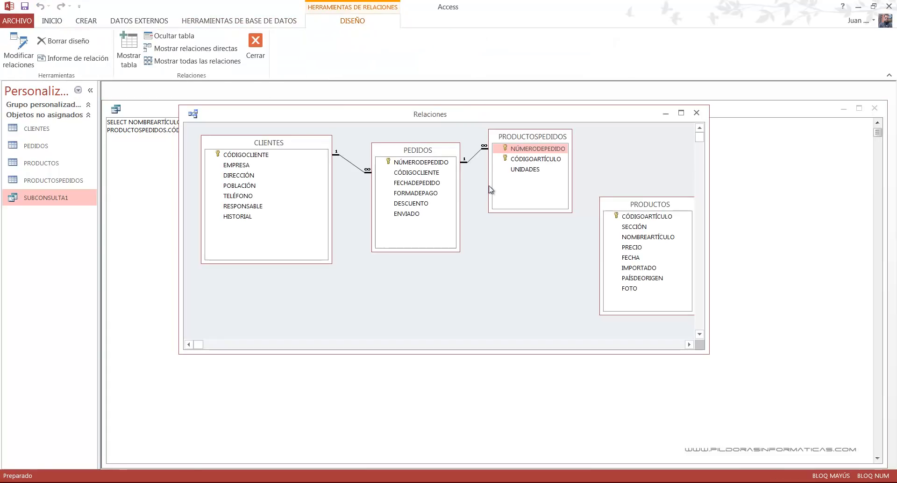
left_click(697, 113)
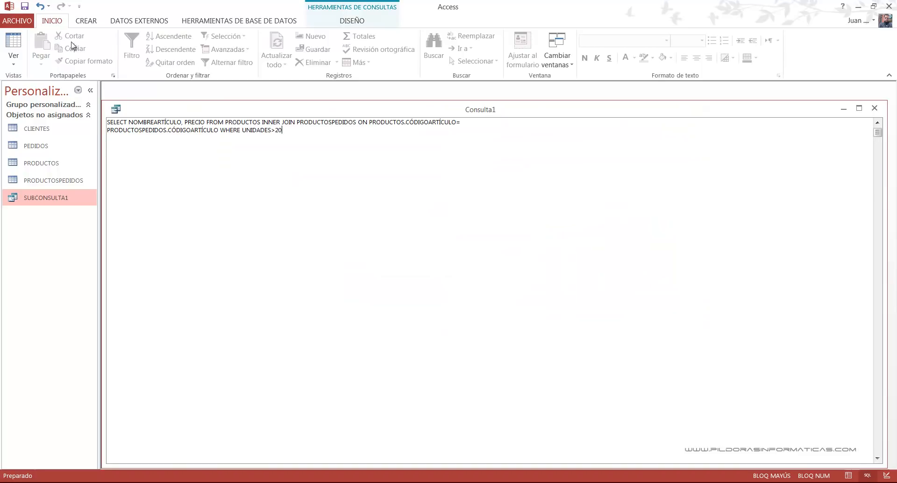
- Run the INNER JOIN query, examine the returned articles, and switch to design view to inspect its join
left_click(338, 14)
left_click(40, 51)
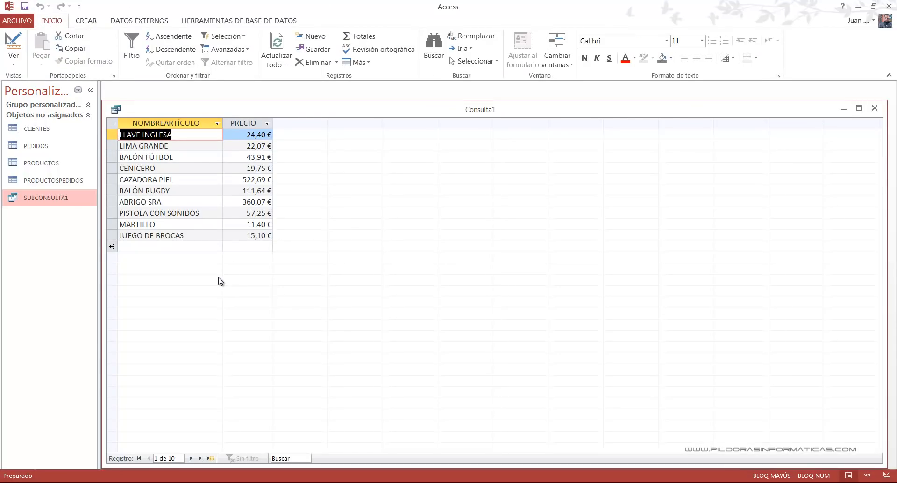
left_click(17, 62)
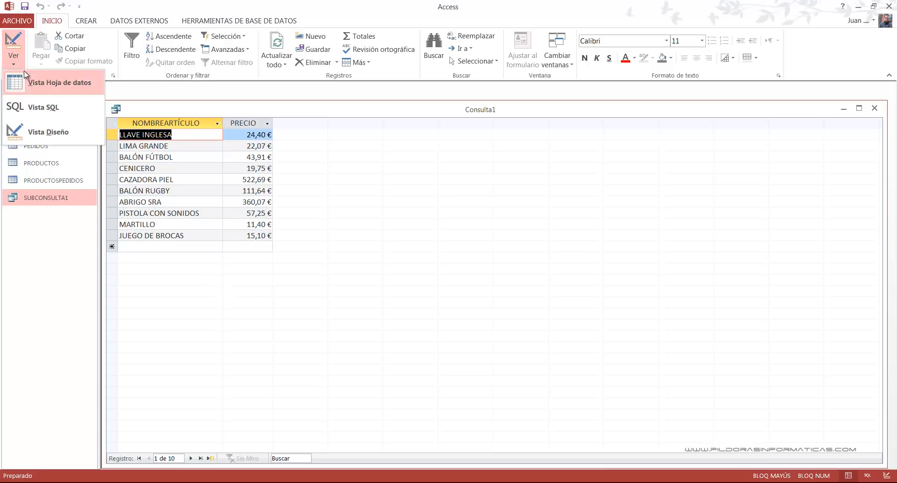
left_click(33, 135)
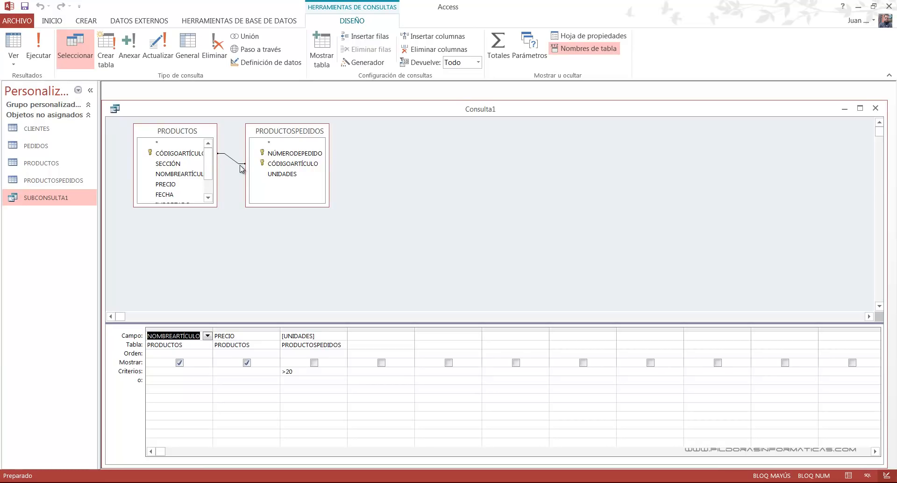
- Reopen the database relationships to compare them with the join in the query design, and close them
left_click(261, 21)
left_click(151, 53)
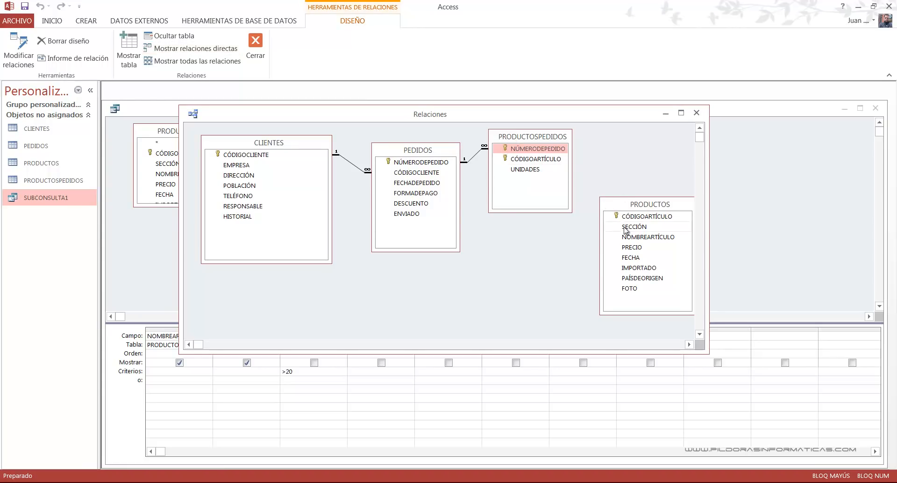
left_click(696, 113)
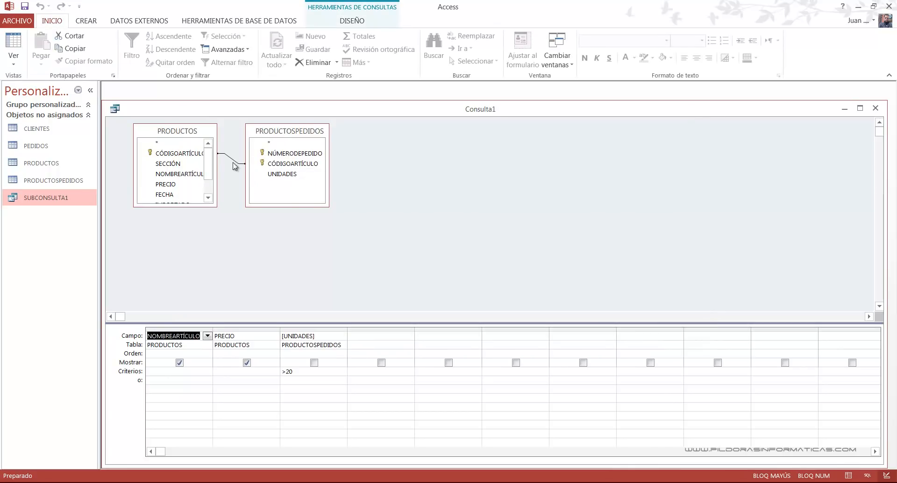
- Switch the query back to SQL view and review its INNER JOIN statement
left_click(19, 66)
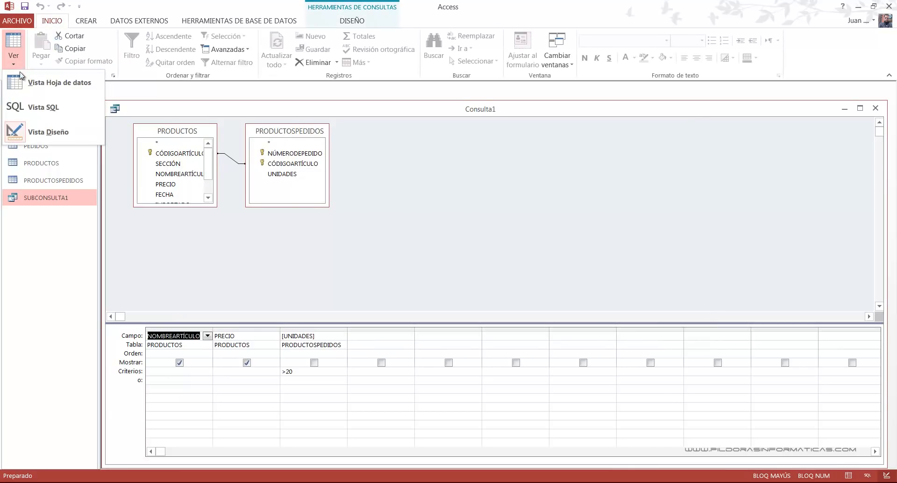
left_click(28, 107)
left_click(257, 204)
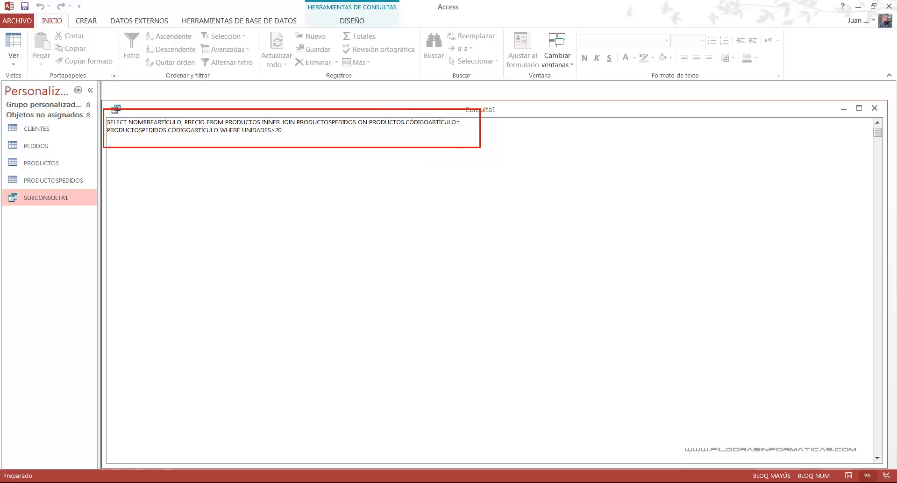
- Open the database relationships to check how PRODUCTOSPEDIDOS and PRODUCTOS are linked, and close them
left_click(218, 21)
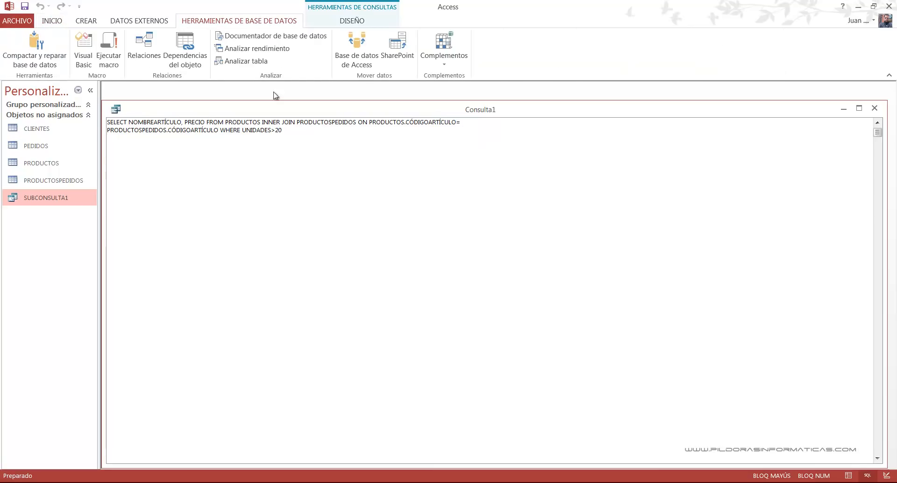
left_click(144, 46)
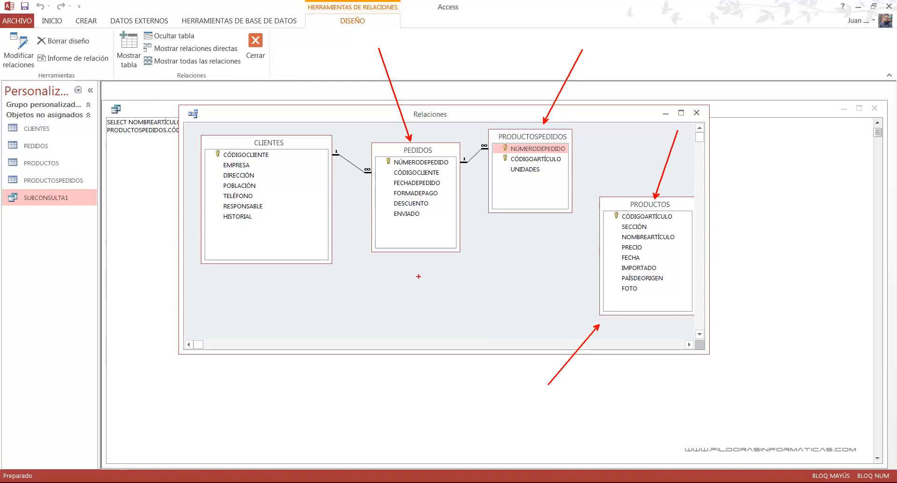
mouse_move(486, 125)
left_mouse_down()
mouse_move(557, 208)
mouse_move(582, 222)
left_mouse_up()
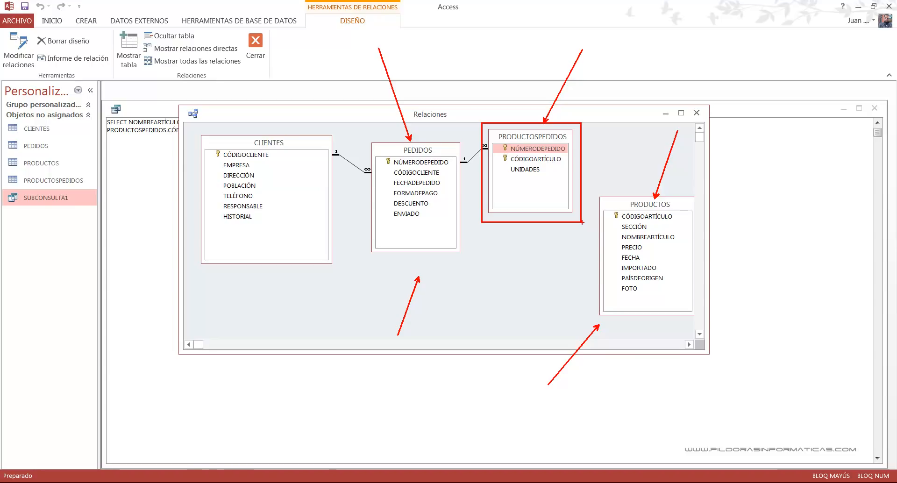
key("Escape")
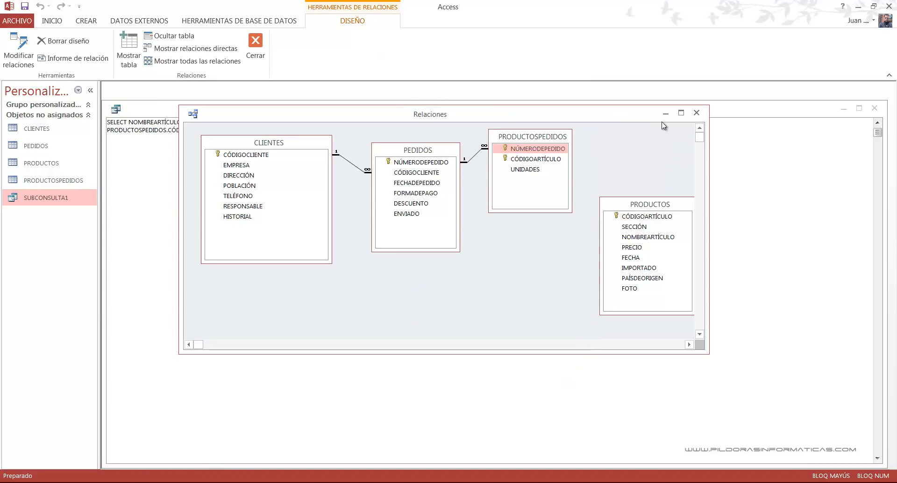
left_click(697, 114)
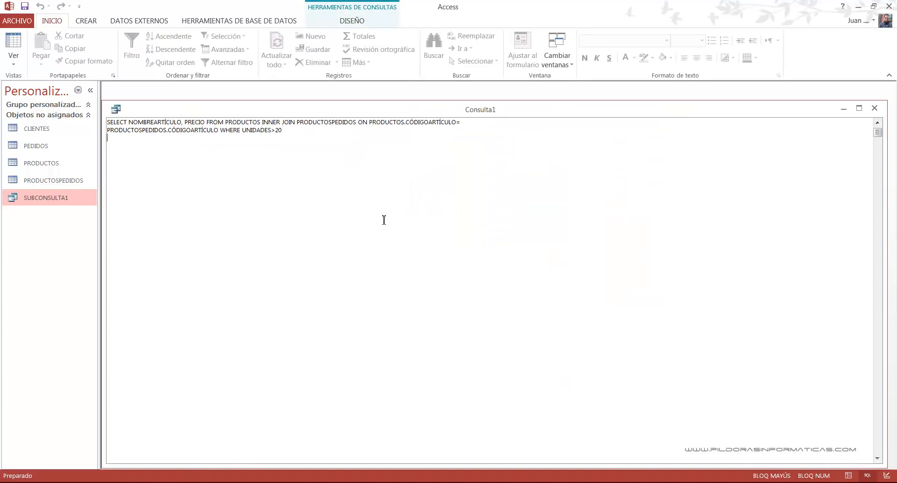
- Open SUBCONSULTA1 in SQL view and compare its IN subquery with the INNER JOIN statement in the other query window
left_click(266, 175)
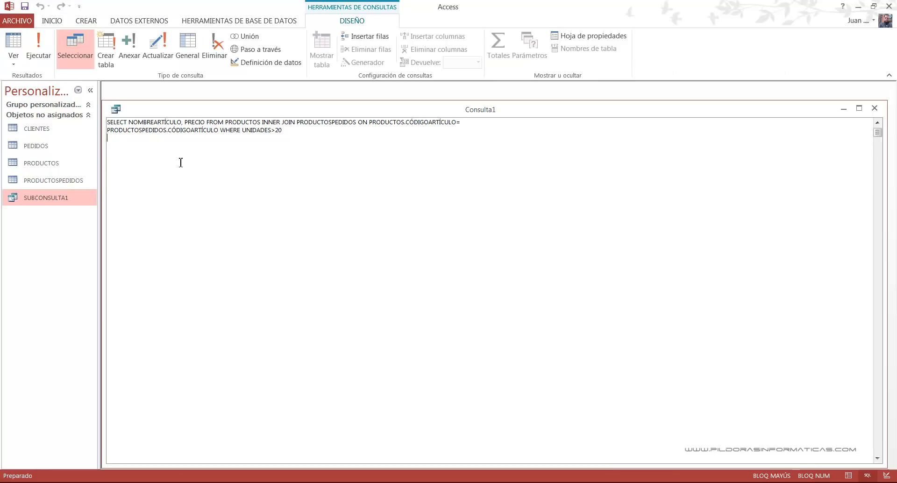
double_click(43, 196)
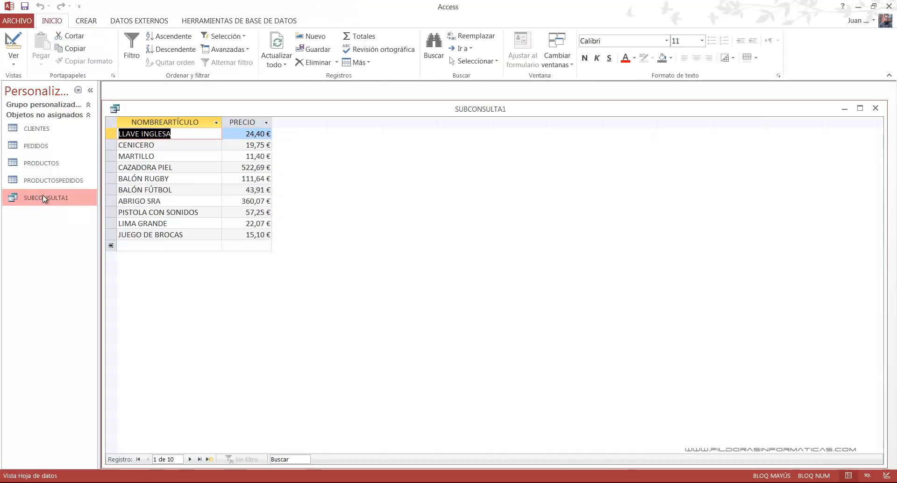
left_click(13, 58)
left_click(33, 111)
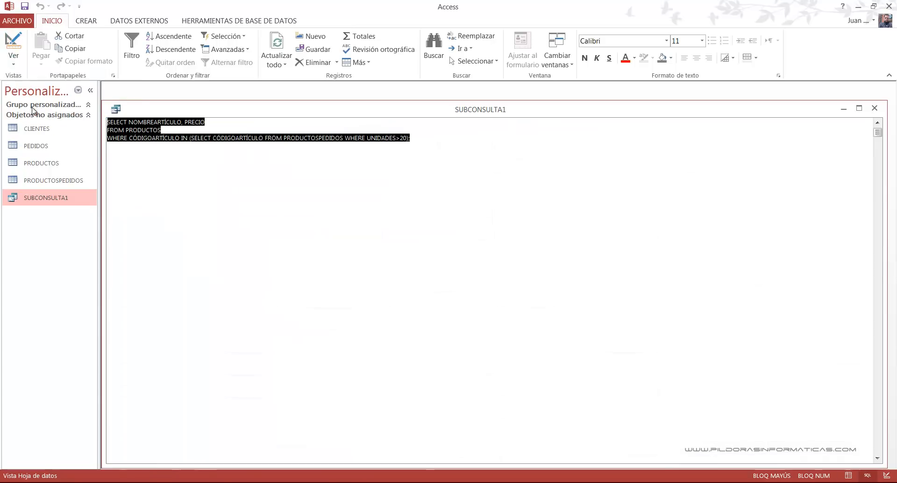
double_click(311, 112)
left_click_drag(350, 190, 345, 160)
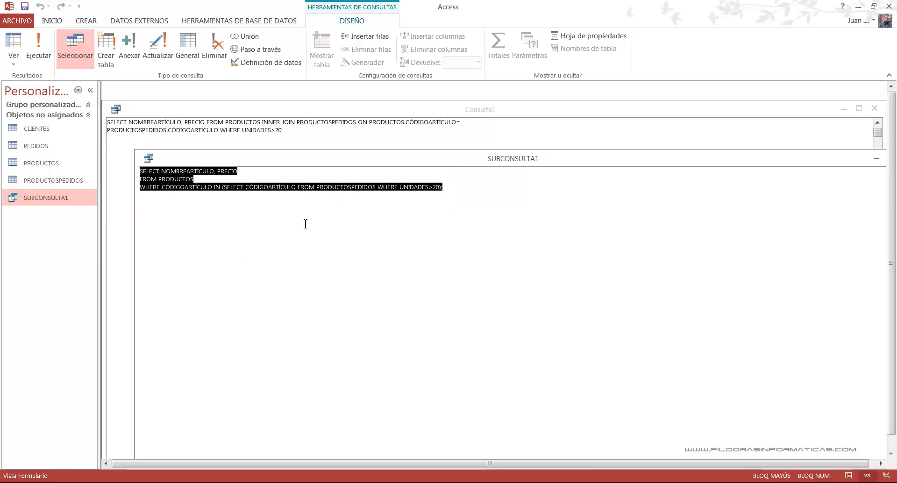
left_click(286, 232)
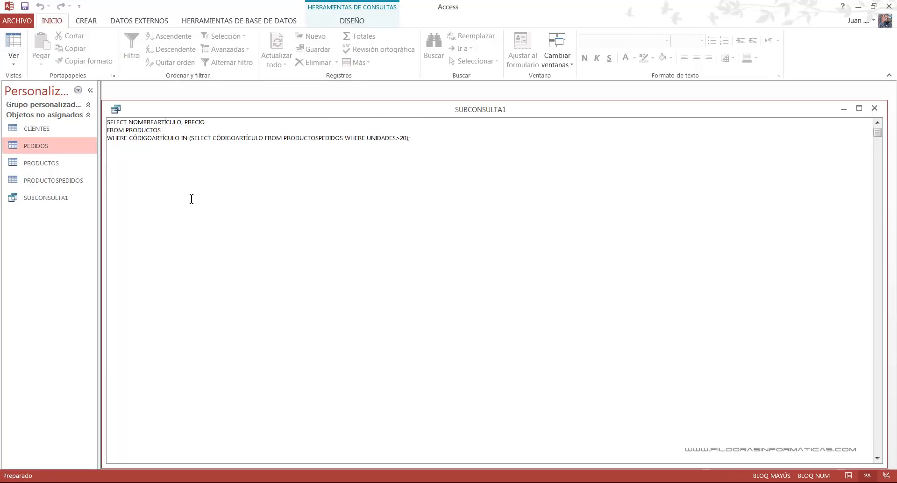
key("ctrl+2")
type("t")
type("NOT IN")
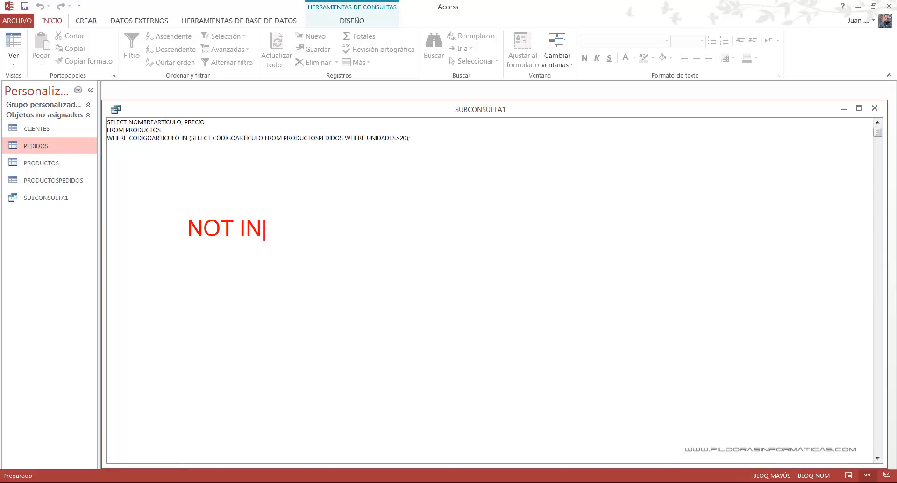
key("Escape")
left_click_drag(188, 245, 256, 246)
key("Escape")
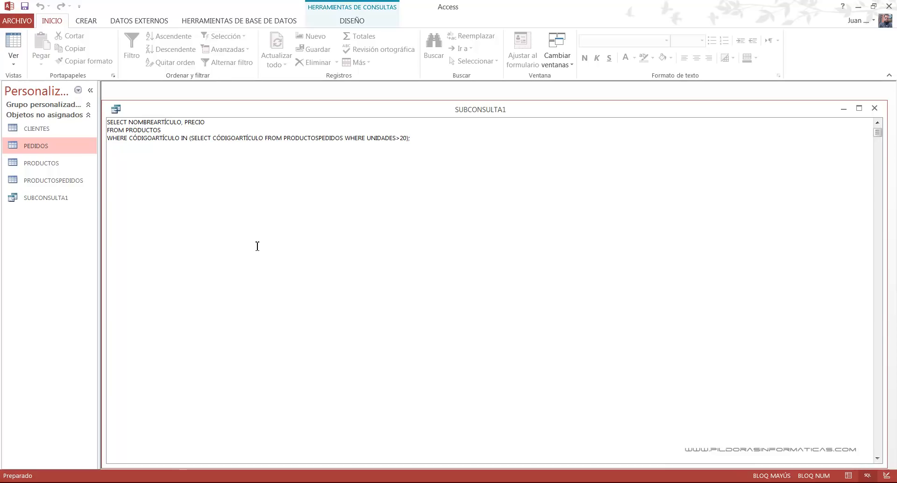
- Open the CLIENTES table and examine the customer records and their POBLACIÓN values
double_click(60, 131)
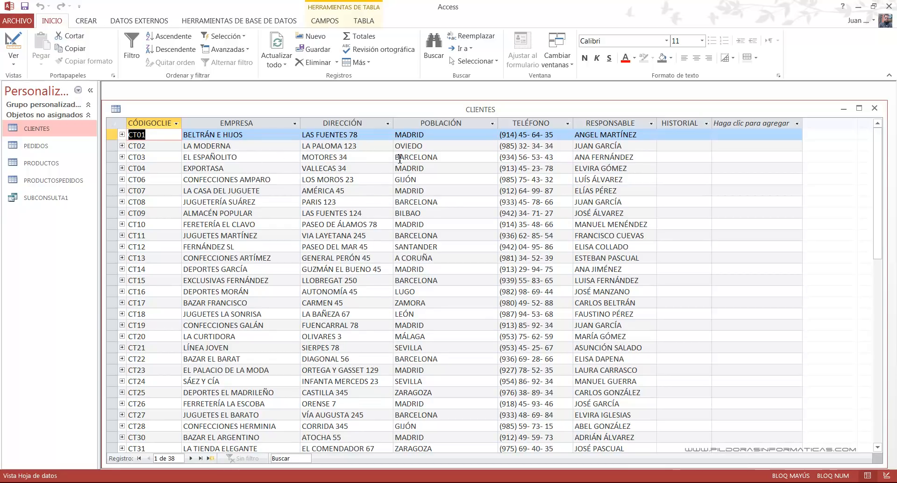
mouse_move(120, 150)
left_mouse_down()
mouse_move(442, 181)
mouse_move(451, 164)
left_mouse_up()
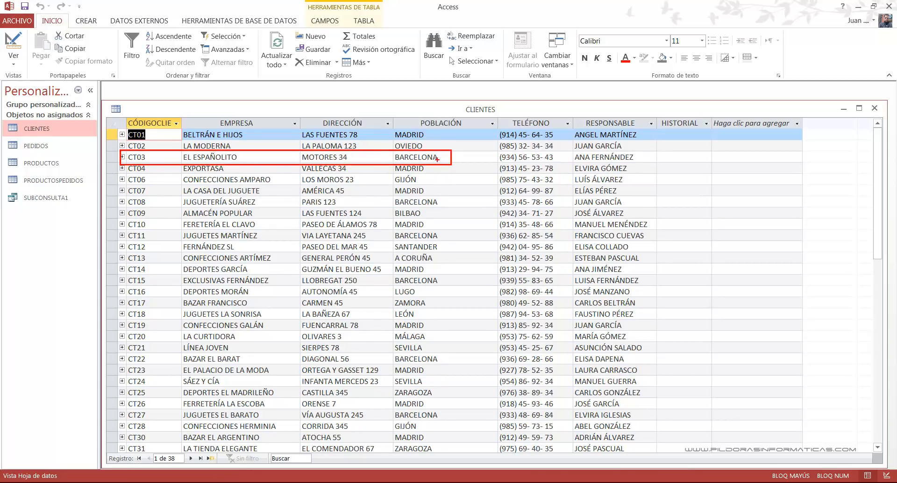
left_click_drag(391, 194, 439, 206)
left_click_drag(392, 229, 441, 241)
left_click_drag(393, 274, 438, 285)
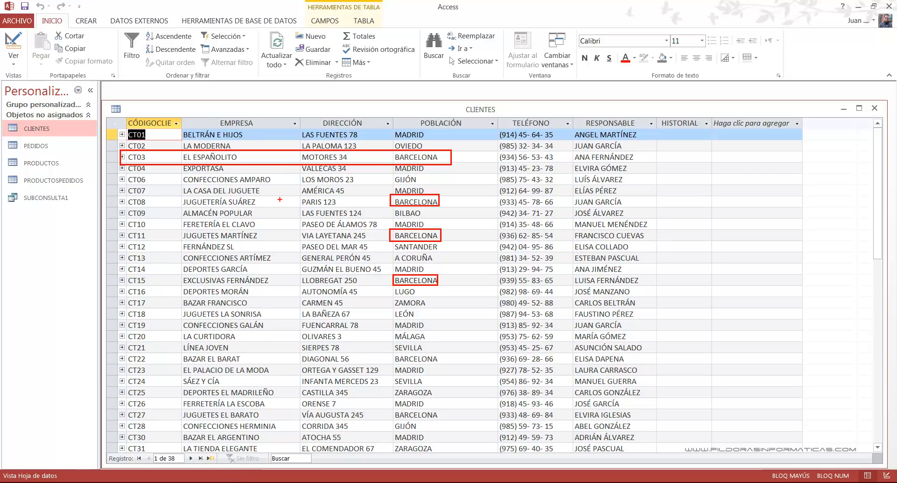
key("Escape")
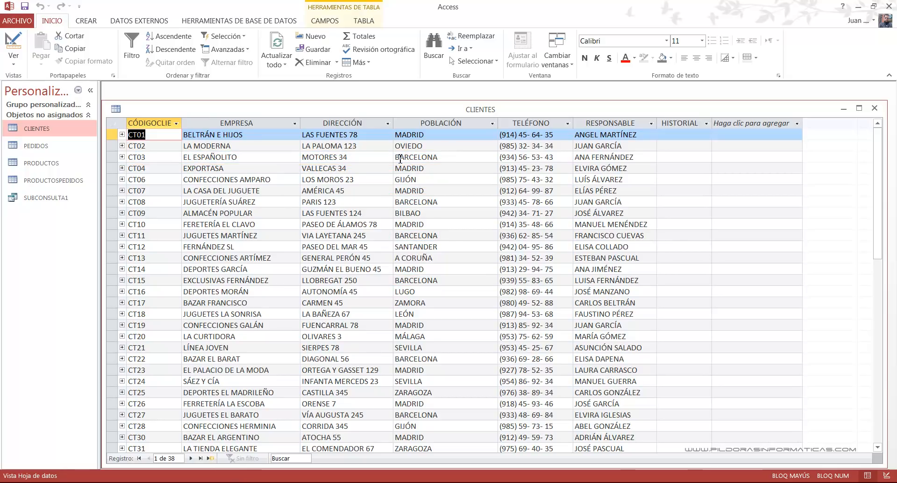
- Open the PEDIDOS table to examine the FORMADEPAGO values, and close both the PEDIDOS and CLIENTES tables
double_click(72, 146)
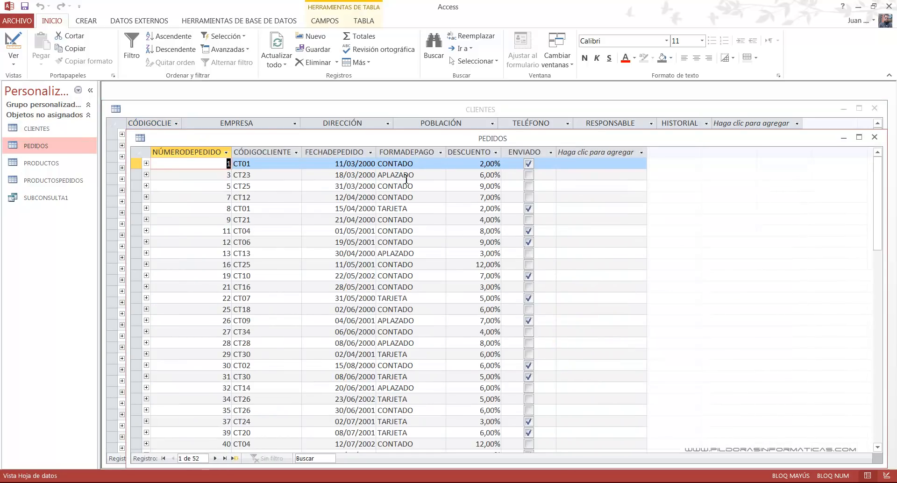
mouse_move(374, 157)
left_mouse_down()
mouse_move(413, 168)
mouse_move(382, 173)
mouse_move(416, 181)
left_mouse_up()
left_click_drag(383, 204, 418, 217)
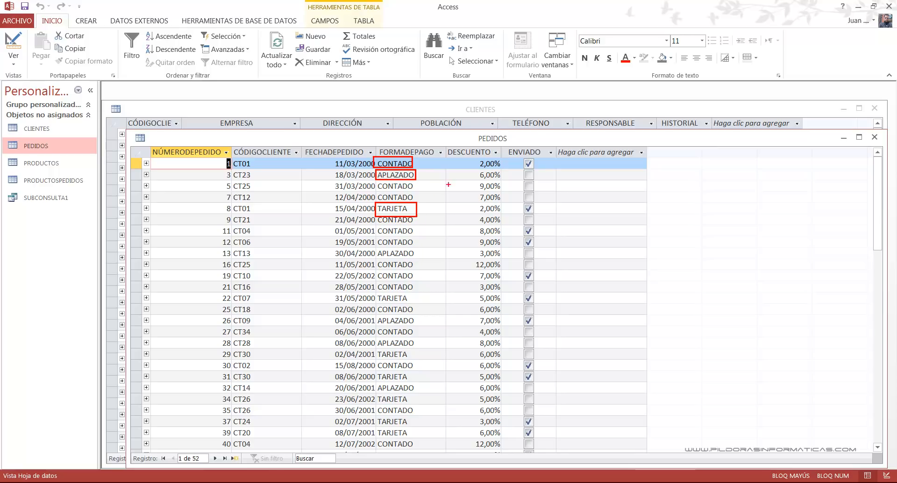
left_click_drag(416, 166, 456, 163)
key("Escape")
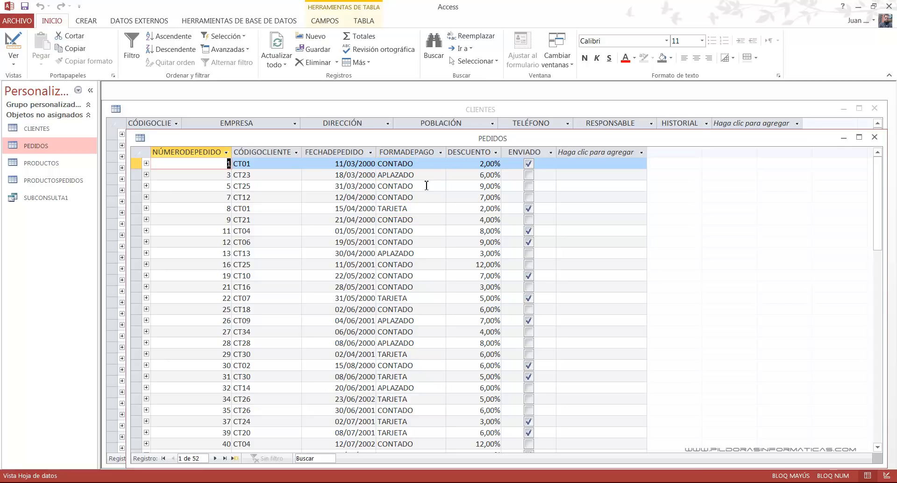
left_click(873, 138)
left_click(875, 108)
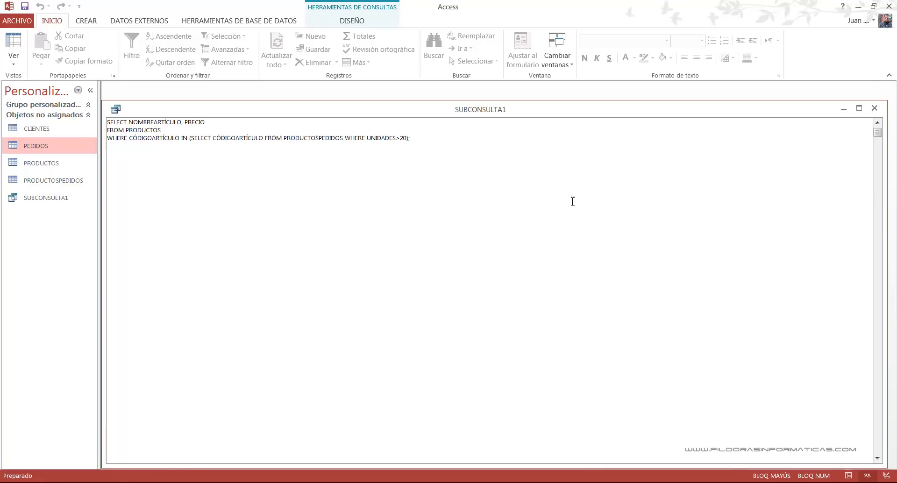
- Close the SUBCONSULTA1 query and create a new query without any tables, shown in SQL view
left_click(874, 108)
left_click(84, 21)
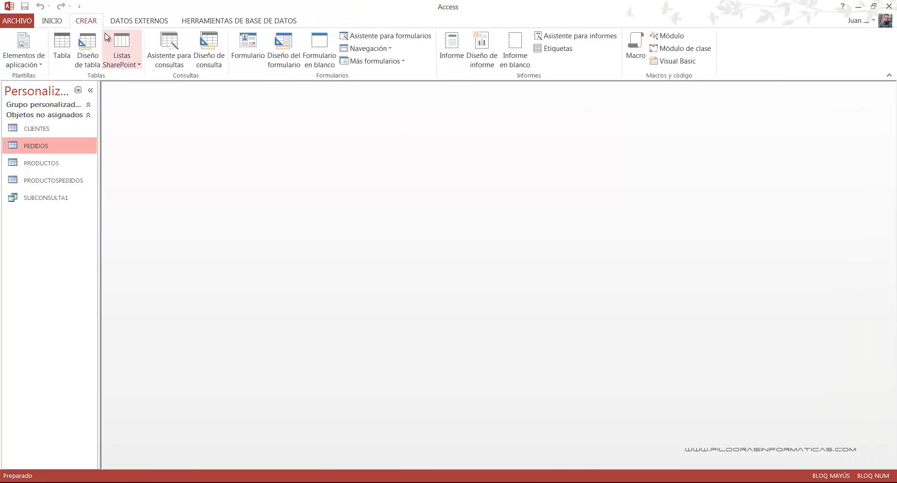
left_click(215, 64)
left_click(511, 465)
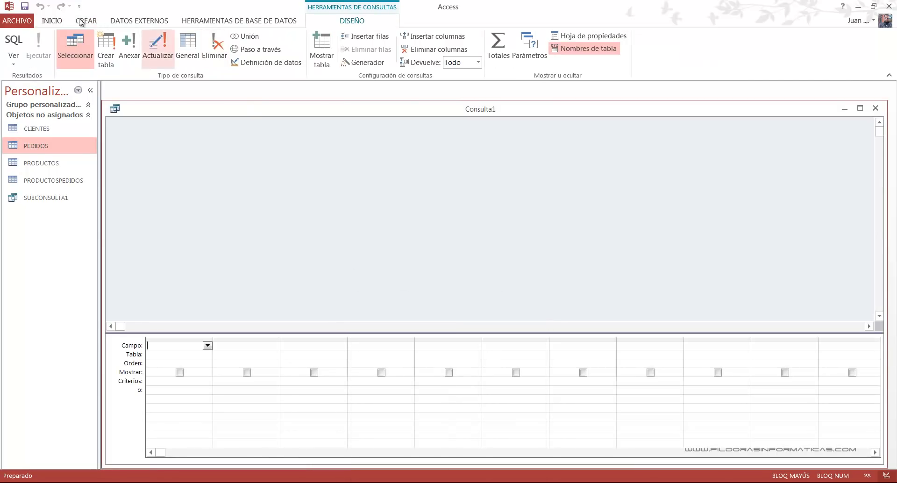
left_click(14, 42)
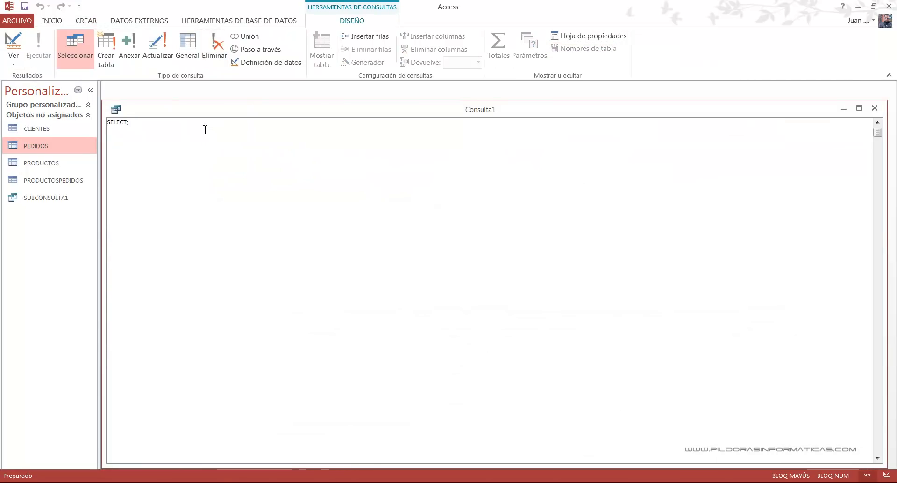
- Start the SQL statement with SELECT EMPRESA, POBLACIÓN FROM CLIENTES
key("BackSpace")
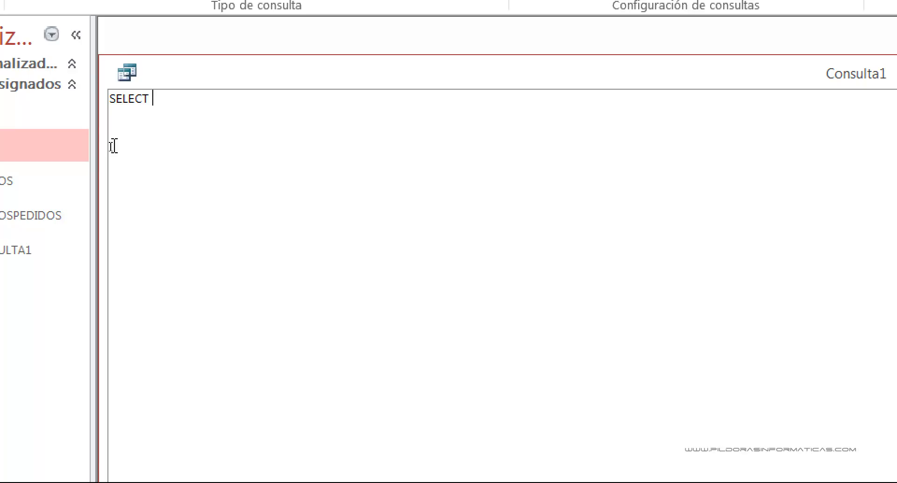
type("EMPRESA, POBLACIÓN ")
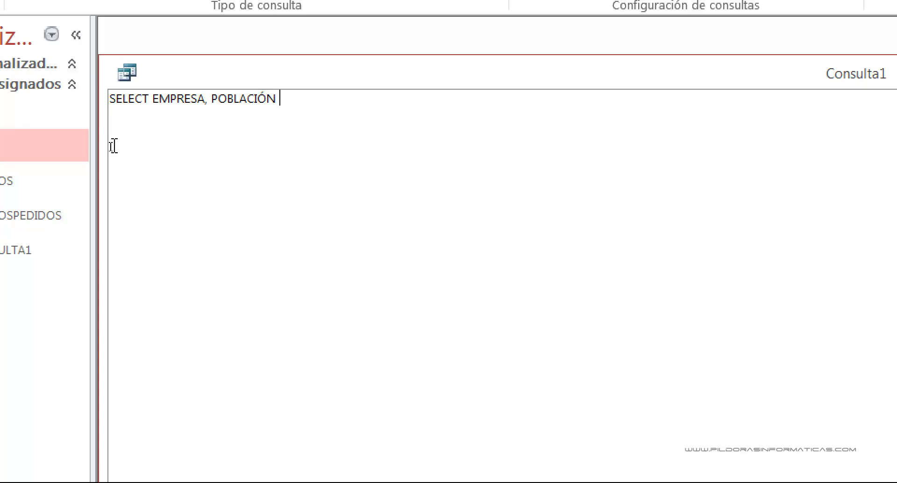
type("FROM CLIE")
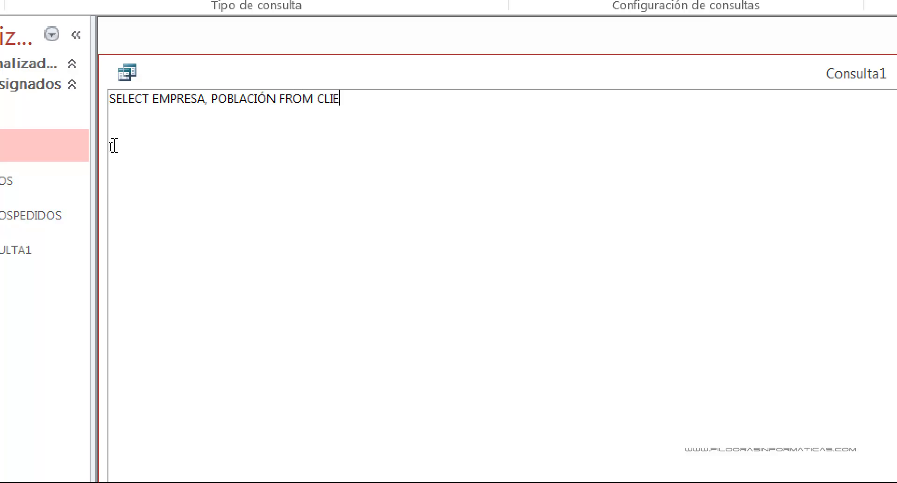
type("NTES")
type(" WHE")
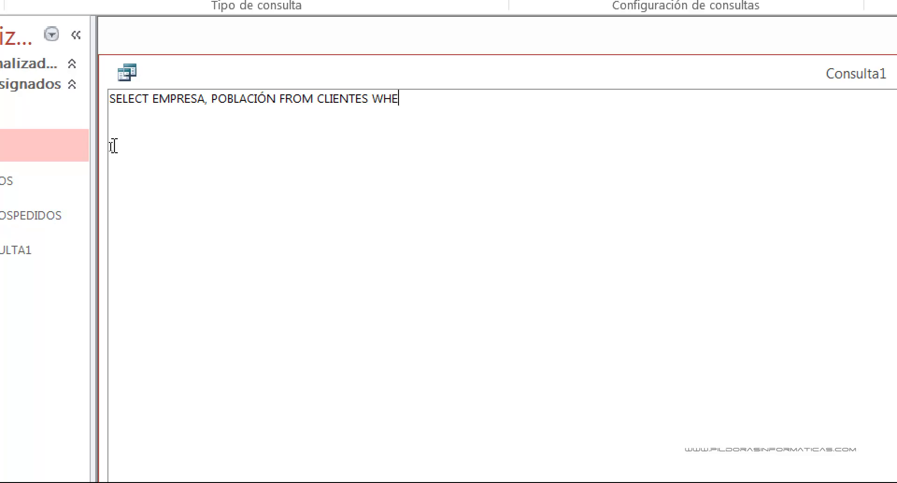
type("RE CÓDIG")
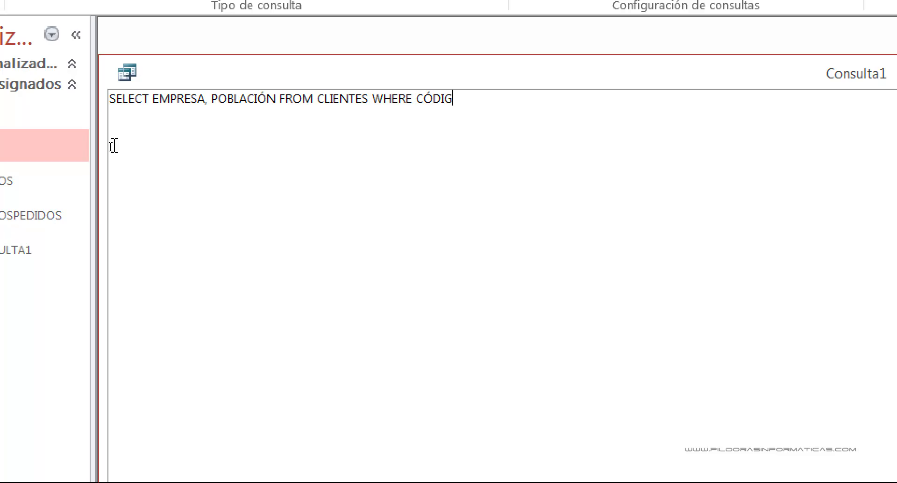
type("OCLIENTE")
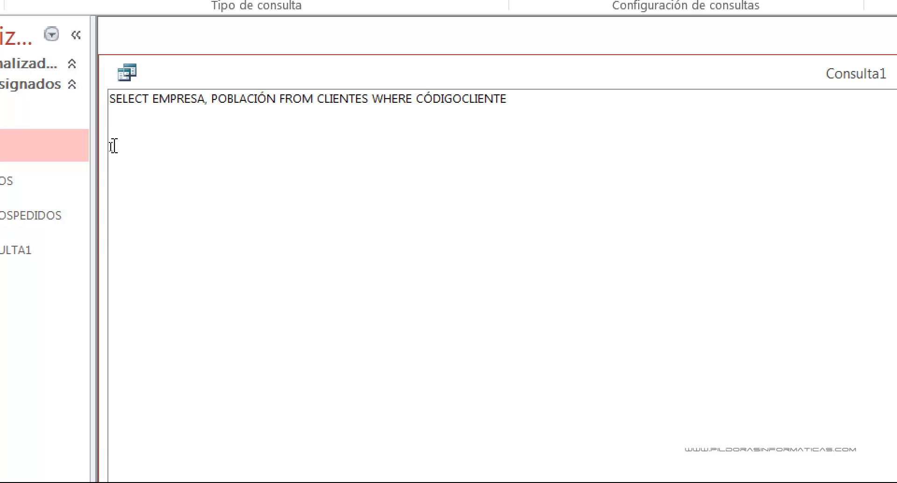
type(" NOT IN")
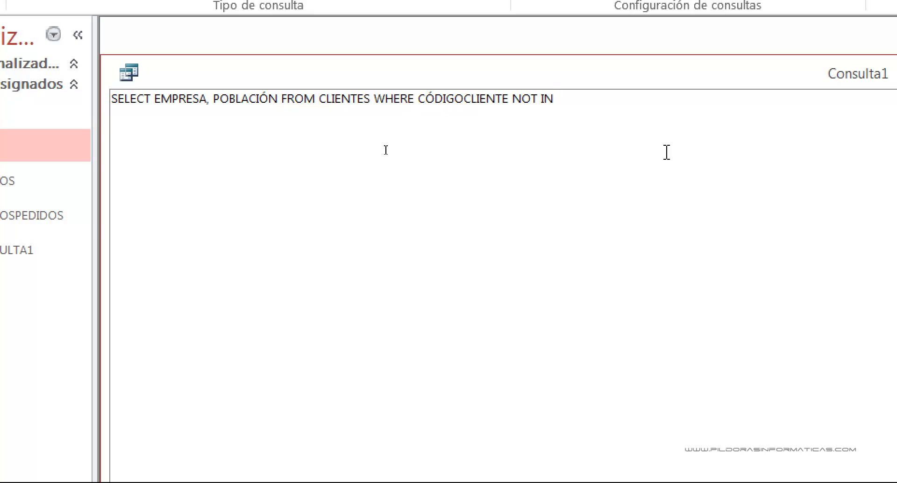
- Open the subquery after NOT IN with (SELECT CÓDIGOCLIENTE FROM PEDIDOS
type("(")
type("SELECT")
type(" CÓDIGOCLI")
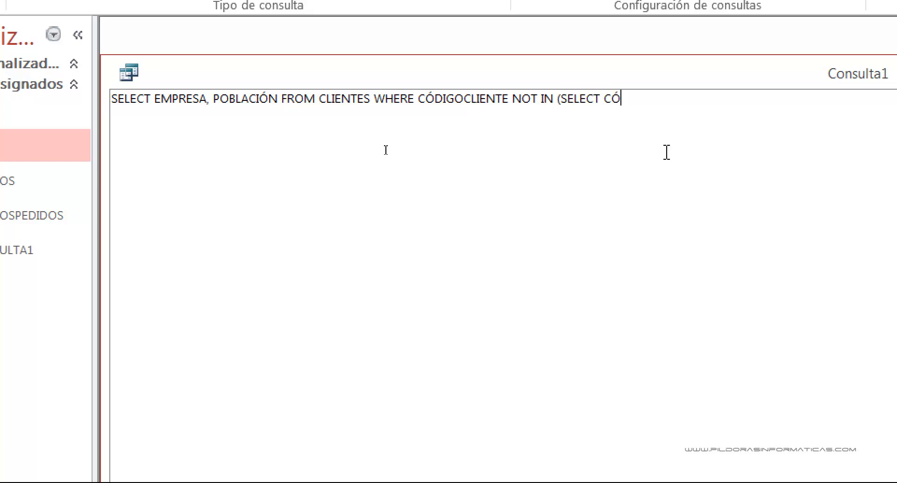
type("ENTE")
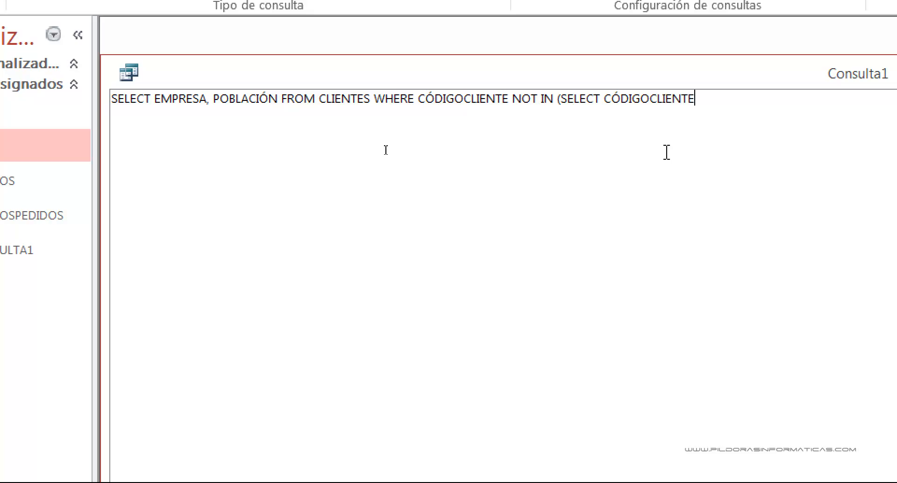
type(" FROM")
key("Return")
type("PED")
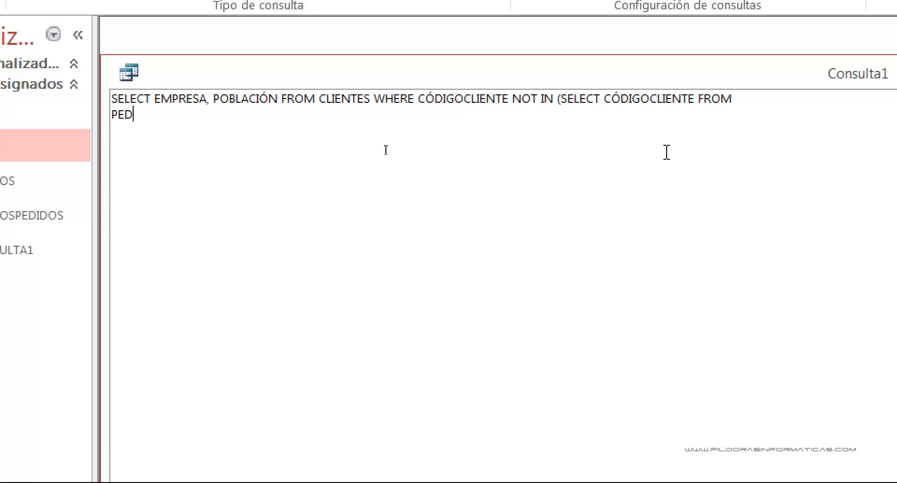
type("IDOS WHER")
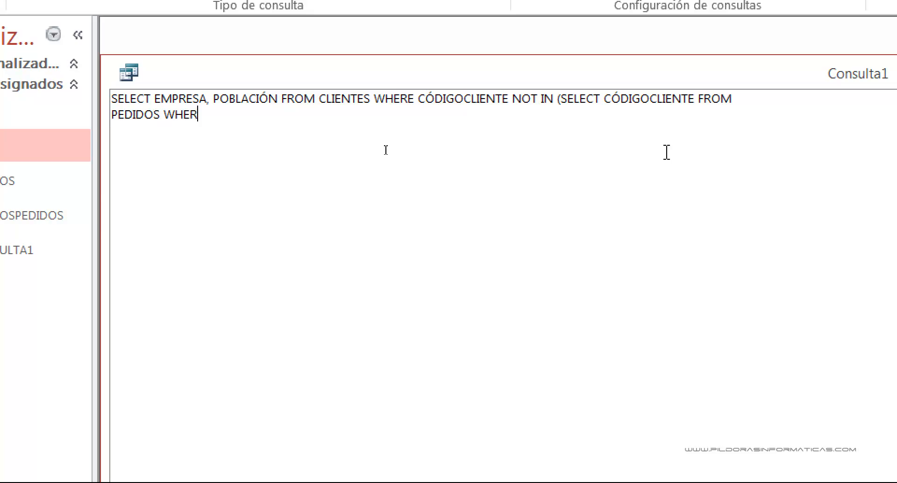
type("E FORMADEPAGO")
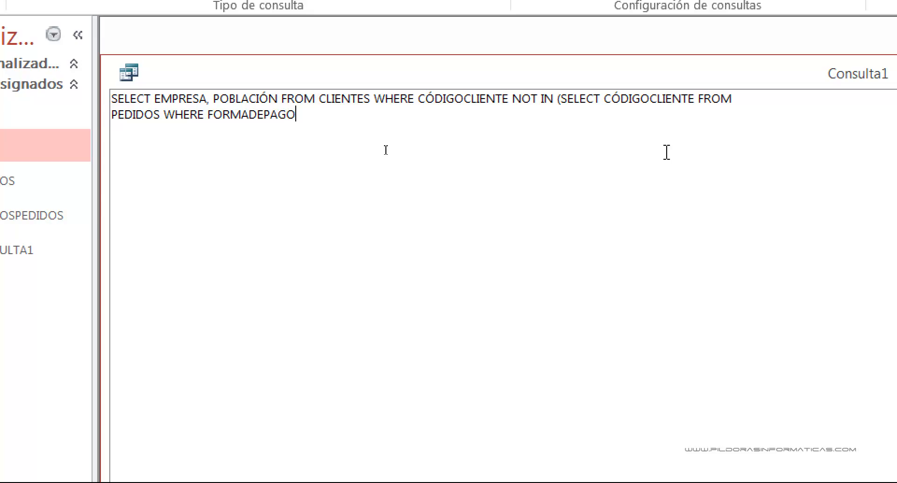
type("=\"TARJETA\")")
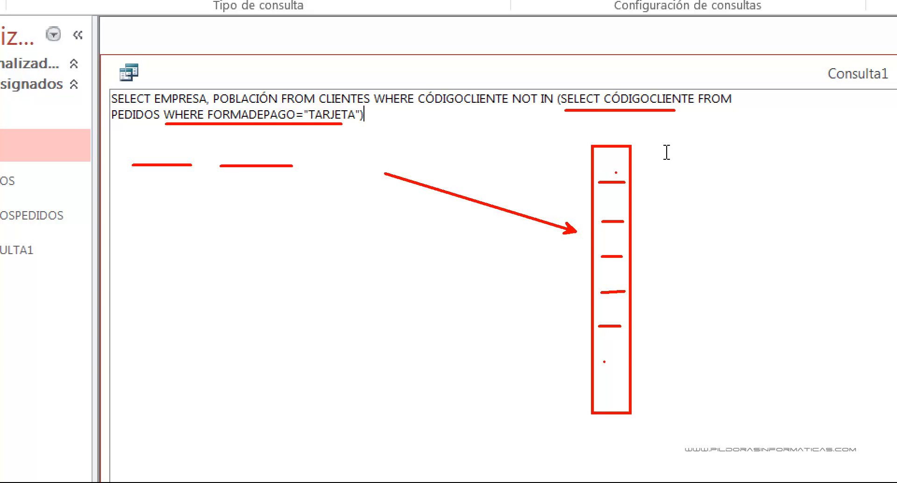
- Run the NOT IN query and review the EMPRESA and POBLACIÓN values of the listed clients
left_click_drag(641, 168, 653, 393)
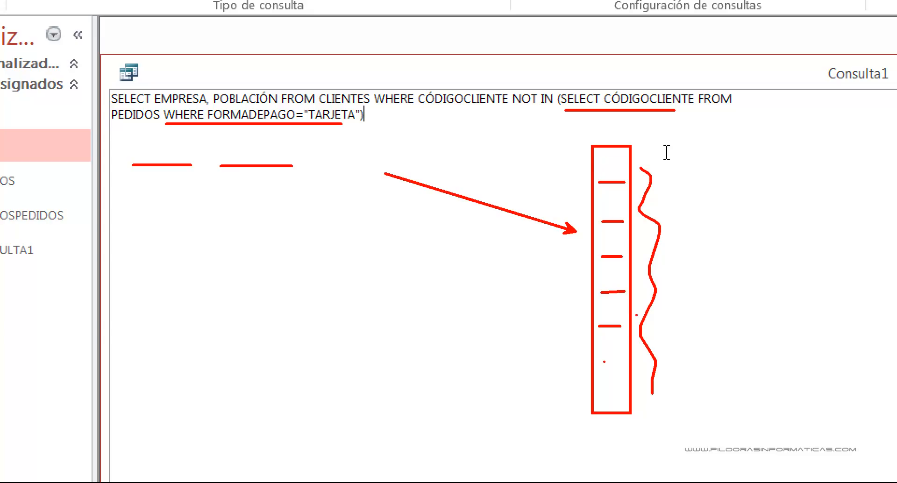
key("Escape")
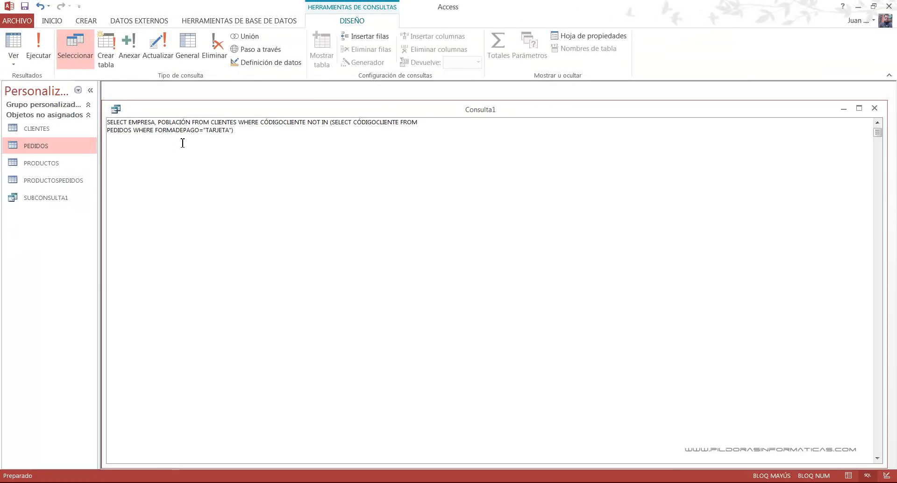
left_click(40, 47)
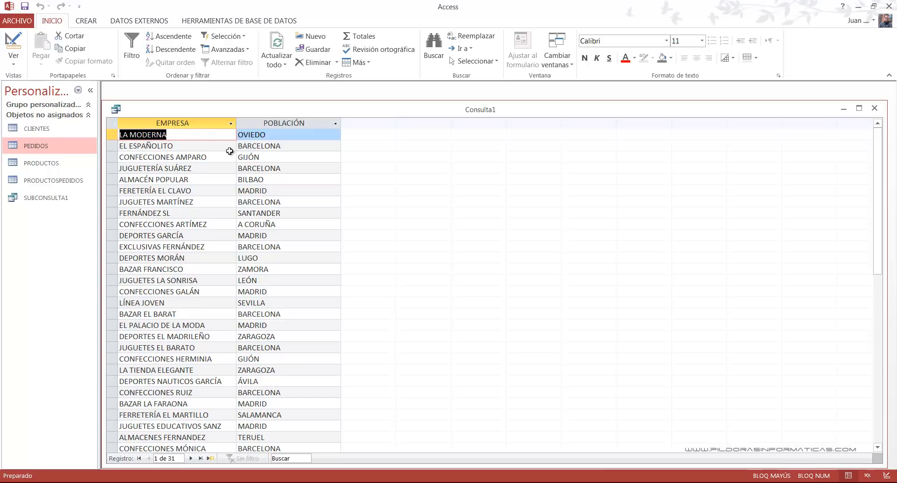
key("ctrl+2")
mouse_move(230, 140)
left_mouse_down()
mouse_move(269, 158)
mouse_move(302, 152)
left_mouse_up()
left_click_drag(232, 161, 303, 175)
left_click_drag(233, 196, 288, 208)
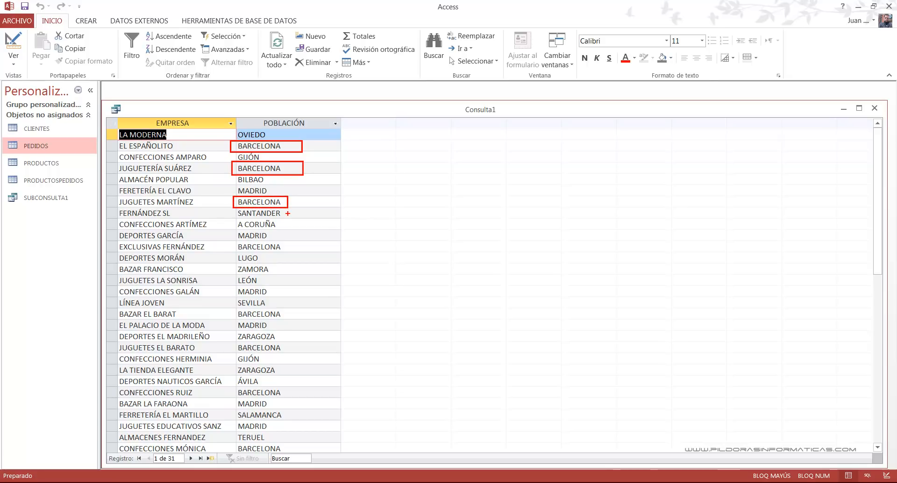
key("Escape")
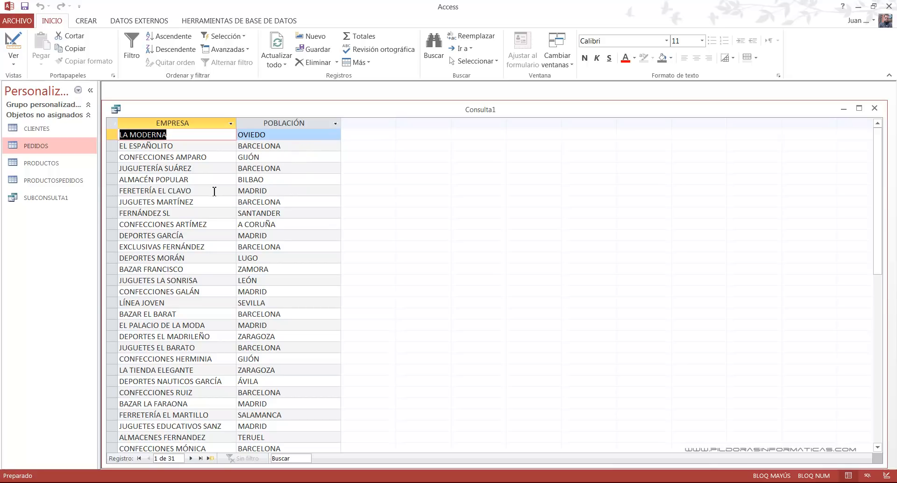
left_click_drag(248, 191, 267, 191)
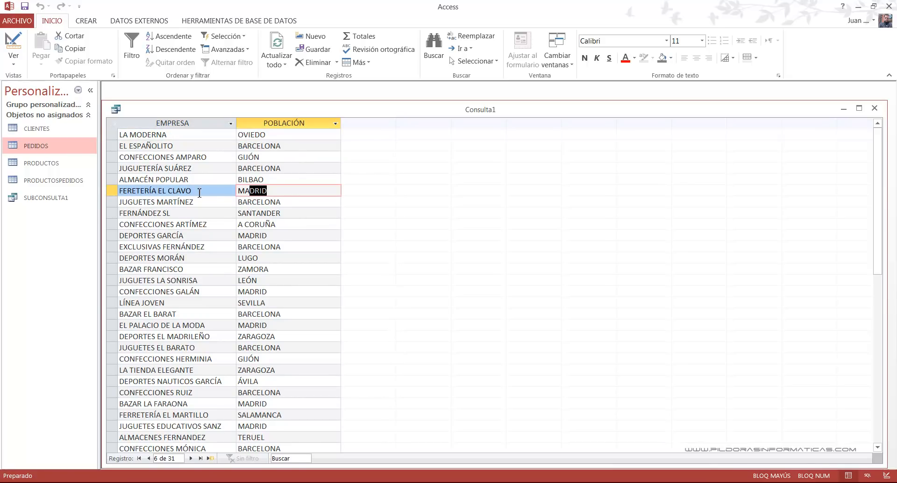
- Open the CLIENTES and PEDIDOS tables to check the clients against their payment methods, and close both tables
double_click(49, 133)
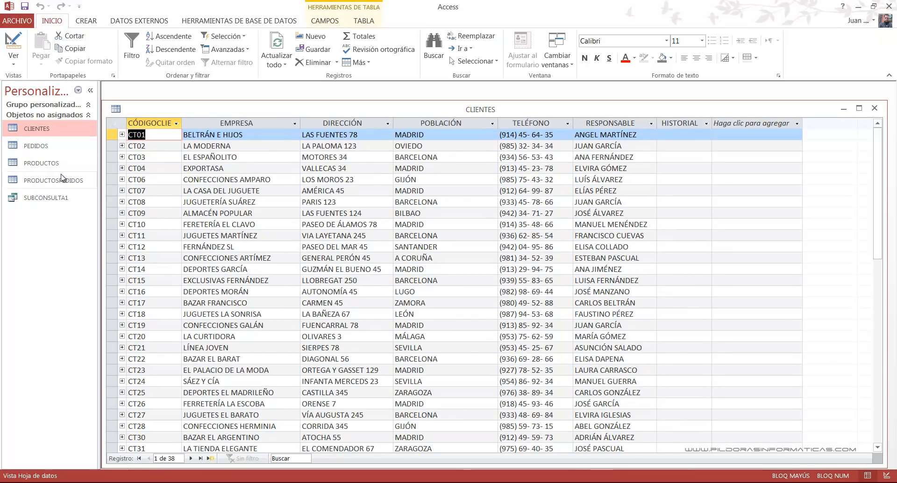
left_click(40, 149)
double_click(49, 154)
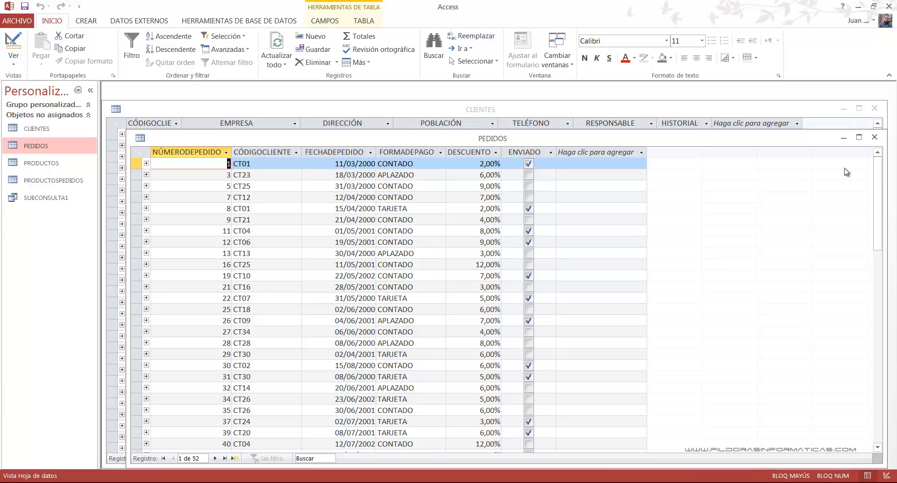
left_click(874, 137)
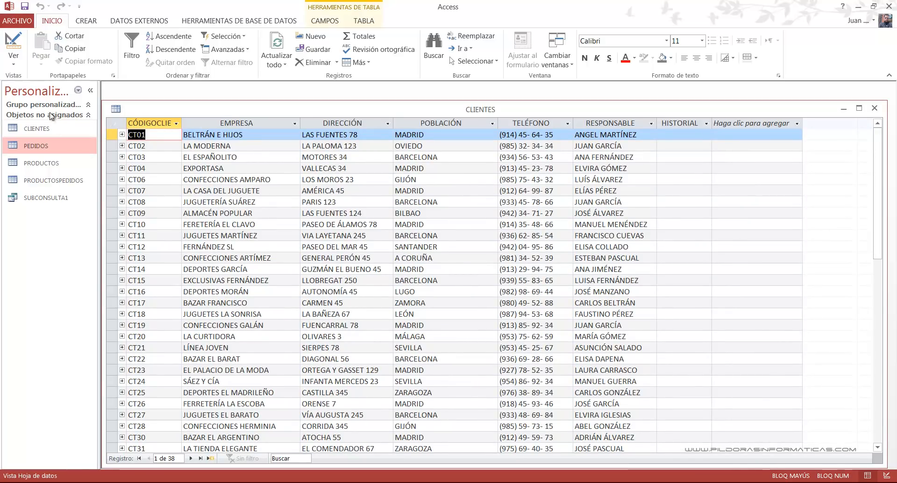
left_click(13, 61)
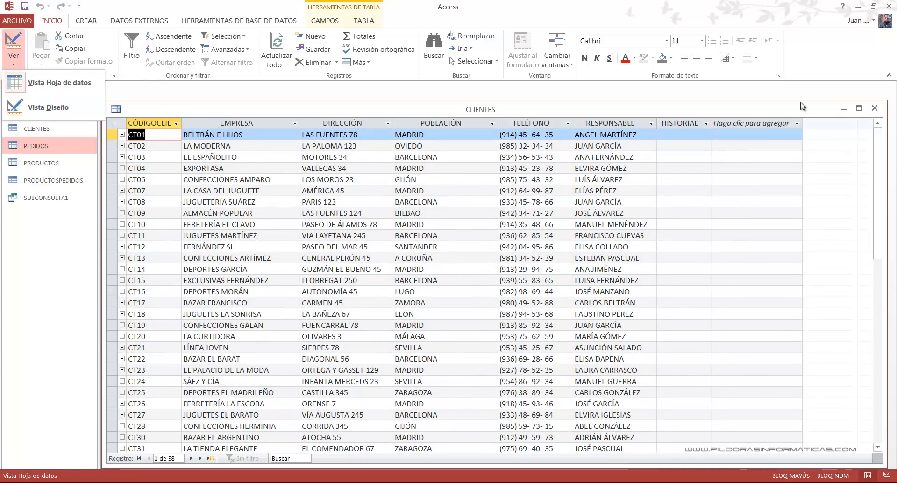
left_click(875, 111)
- Return the NOT IN query to SQL view to review its statement
left_click(13, 58)
left_click(40, 107)
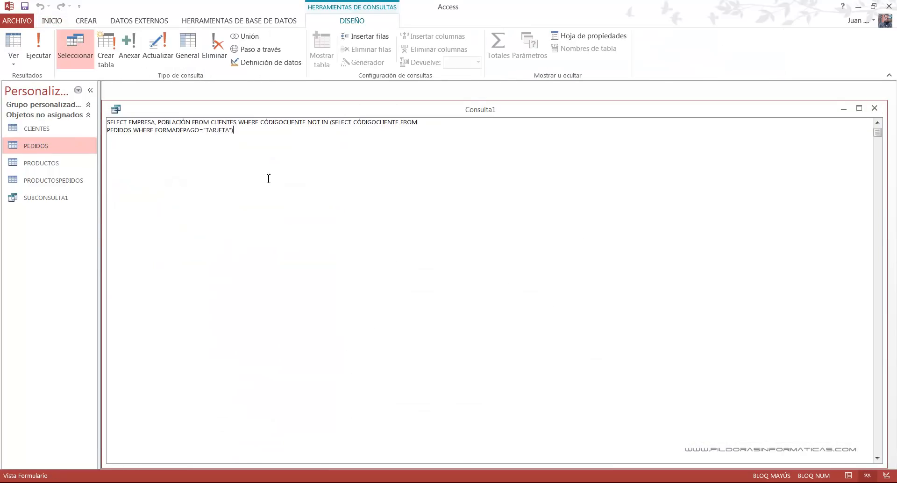
left_click_drag(309, 129, 330, 130)
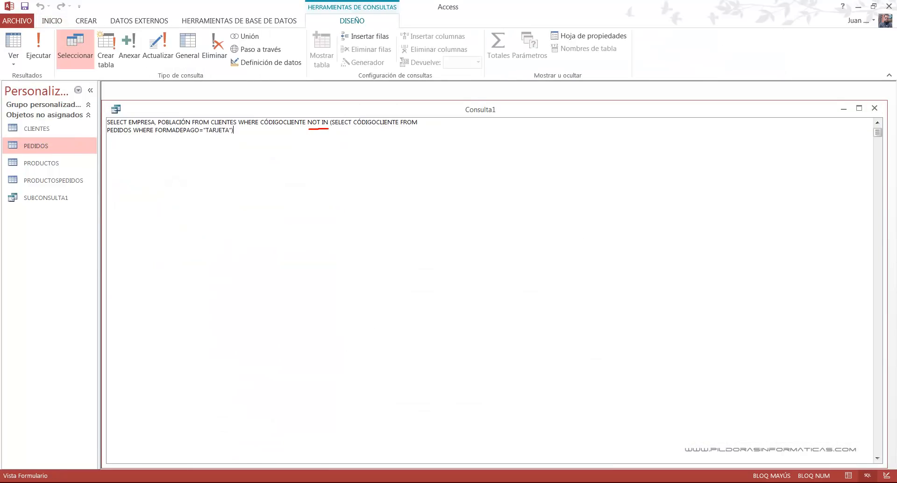